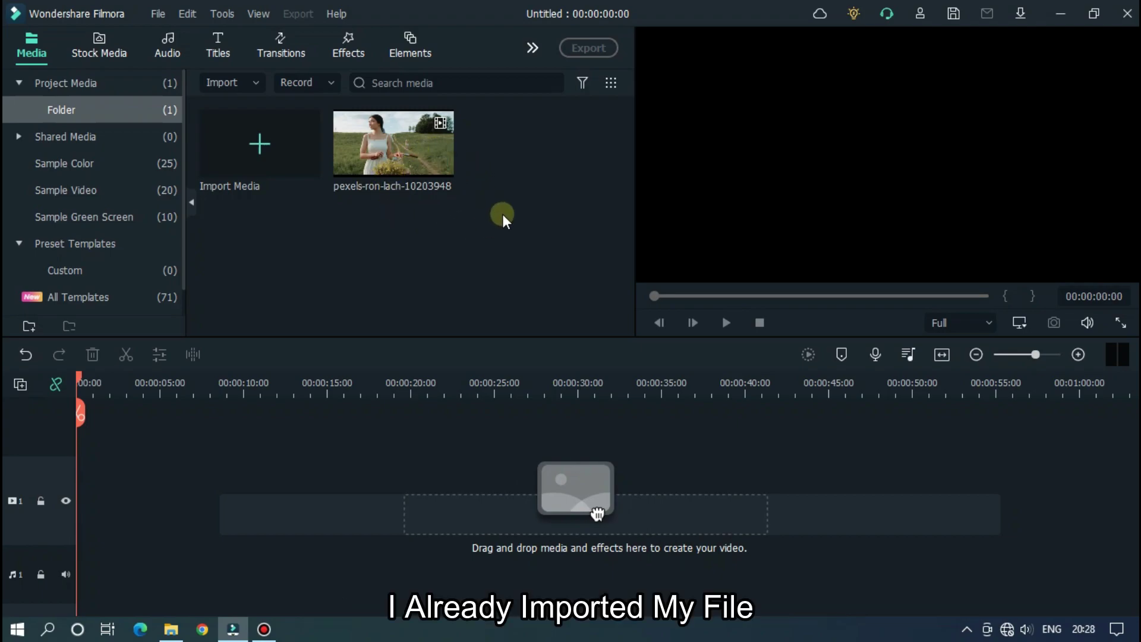
Place the field clip at the start of the video track, keeping the 1920 x 1080 25fps project settings
{"action": "left_click_drag", "start_coordinate": [411, 155], "coordinate": [407, 197]}
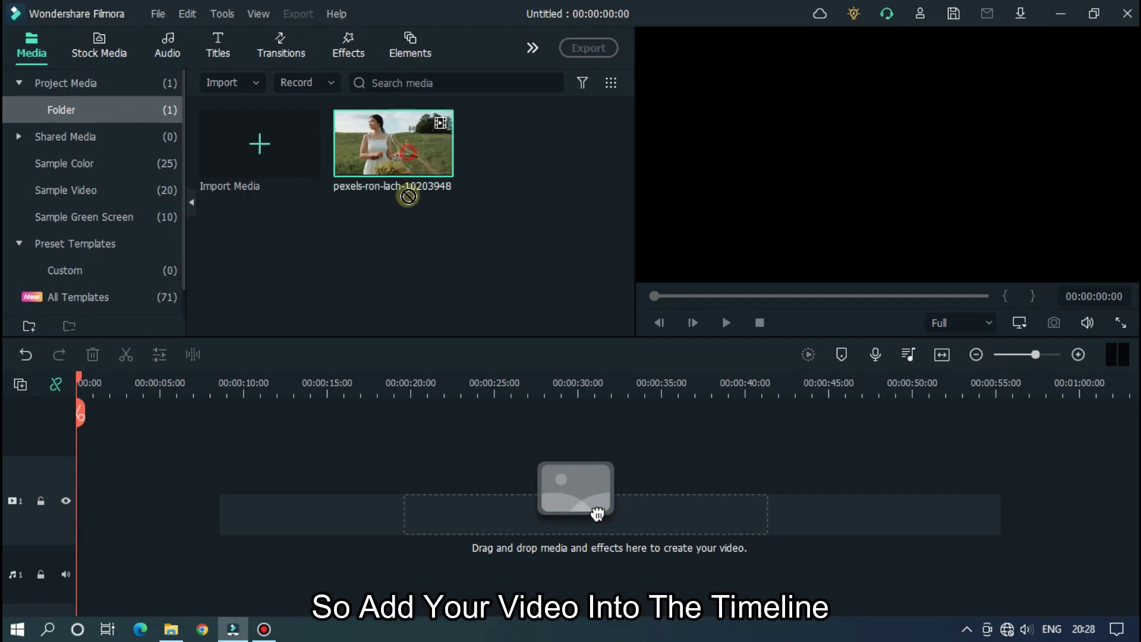
{"action": "left_click_drag", "start_coordinate": [597, 513], "coordinate": [98, 479]}
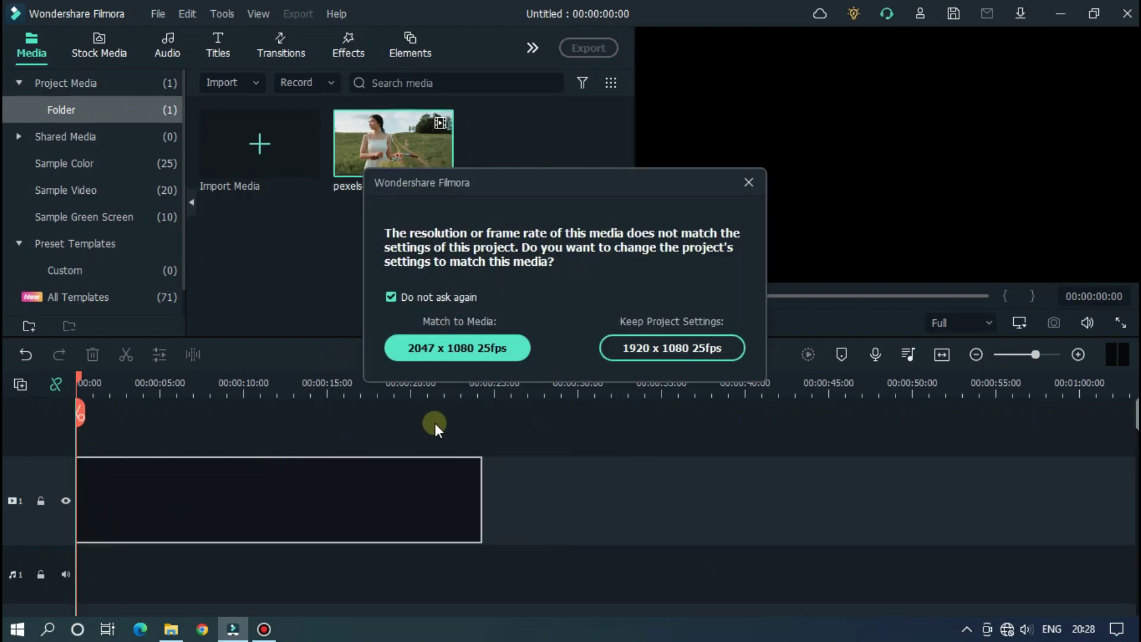
{"action": "left_click", "coordinate": [659, 355]}
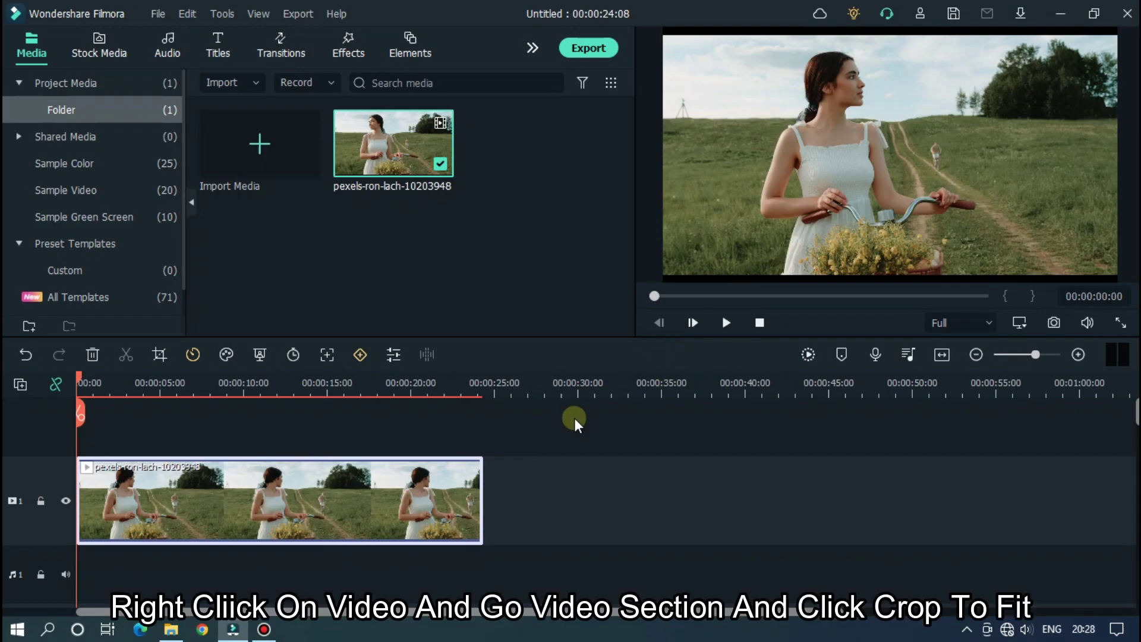
Apply Crop to Fit to the timeline clip so it fills the frame
{"action": "right_click", "coordinate": [341, 486]}
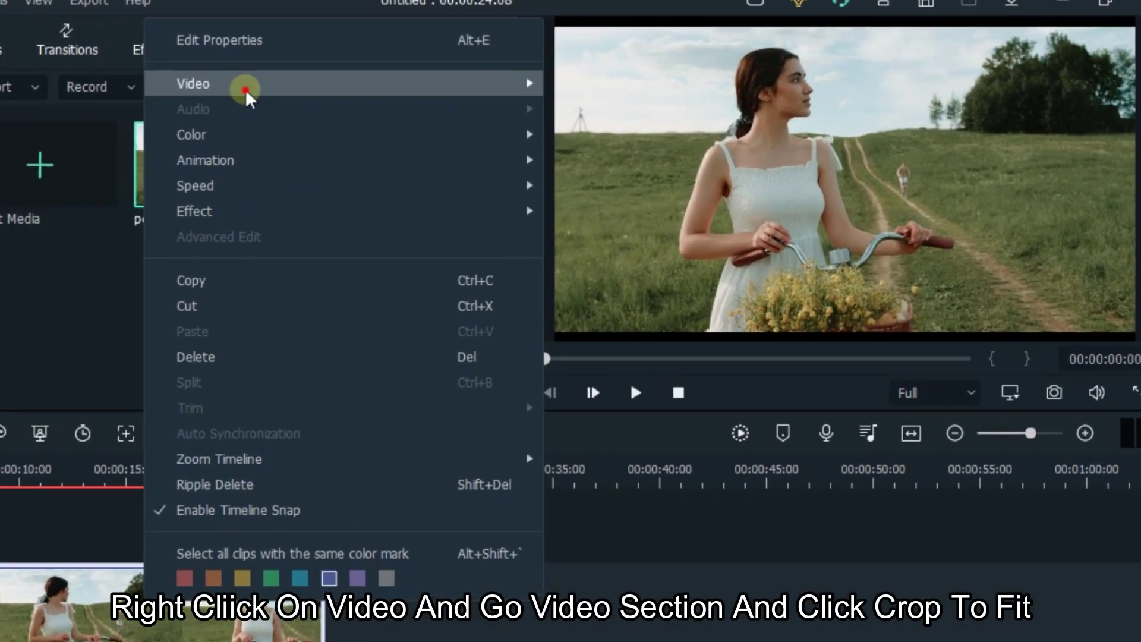
{"action": "mouse_move", "coordinate": [351, 85]}
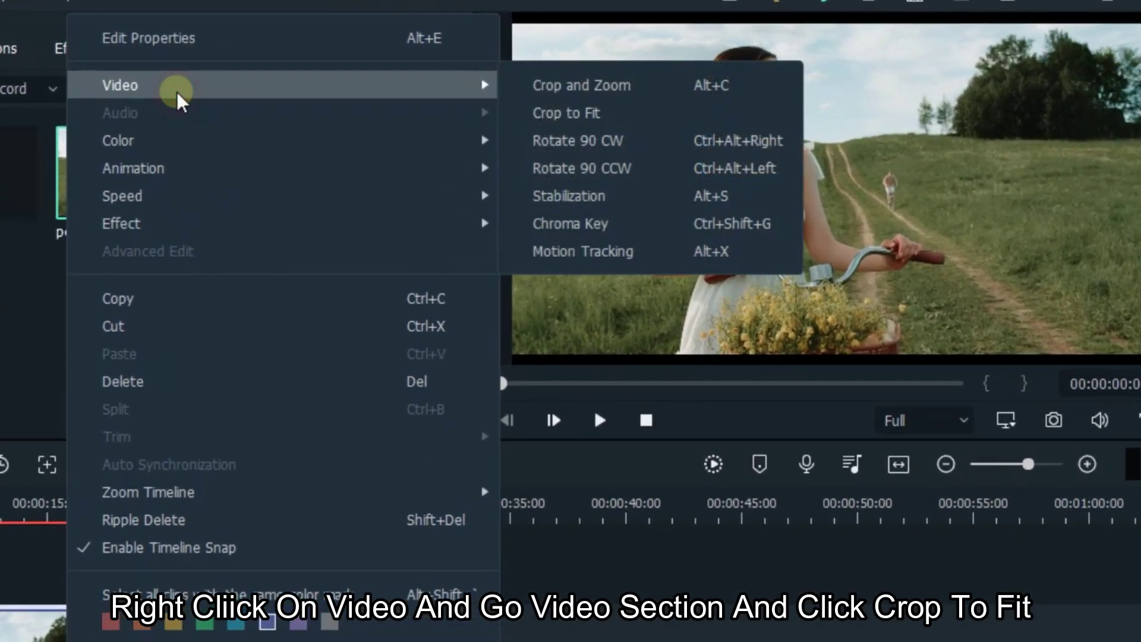
{"action": "left_click", "coordinate": [578, 114]}
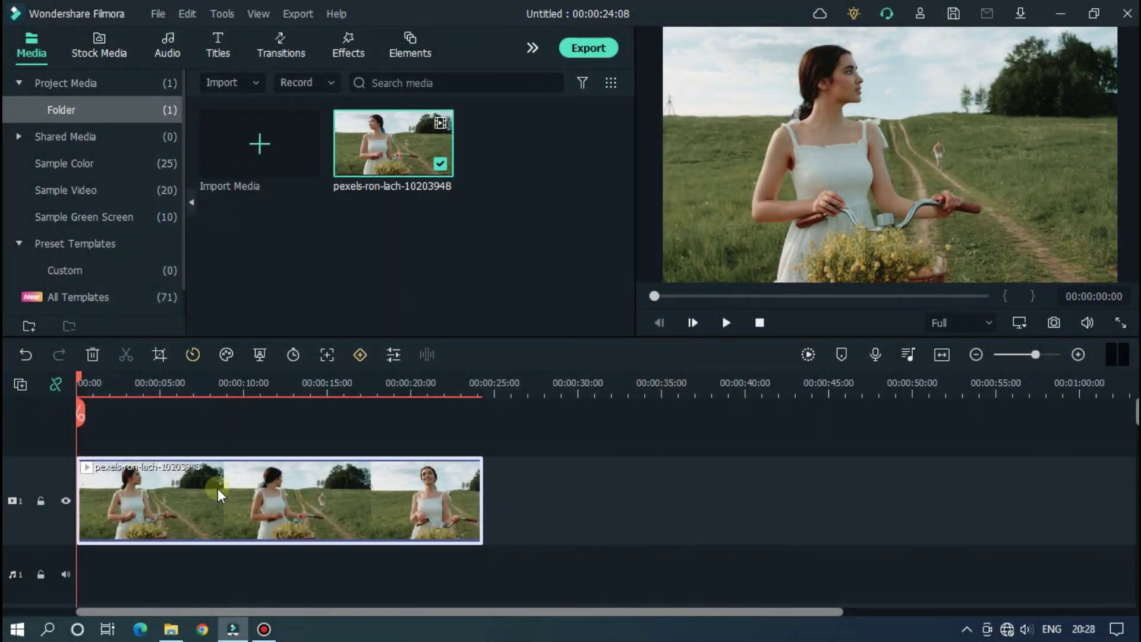
{"action": "left_click", "coordinate": [218, 488]}
{"action": "double_click", "coordinate": [217, 488]}
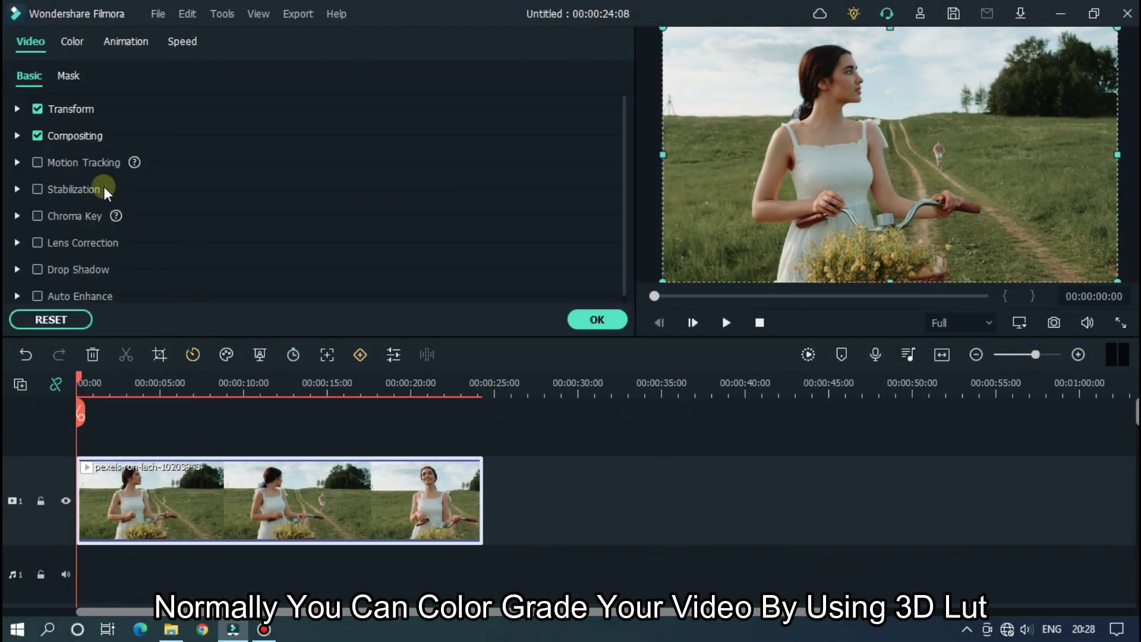
{"action": "left_click", "coordinate": [70, 44]}
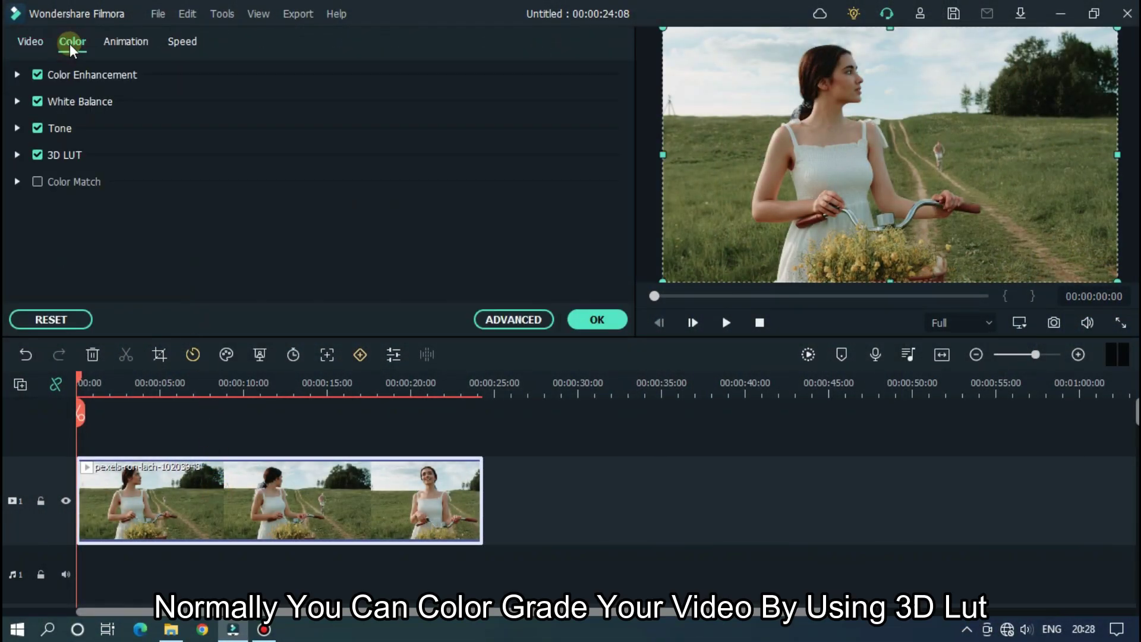
{"action": "left_click", "coordinate": [14, 155]}
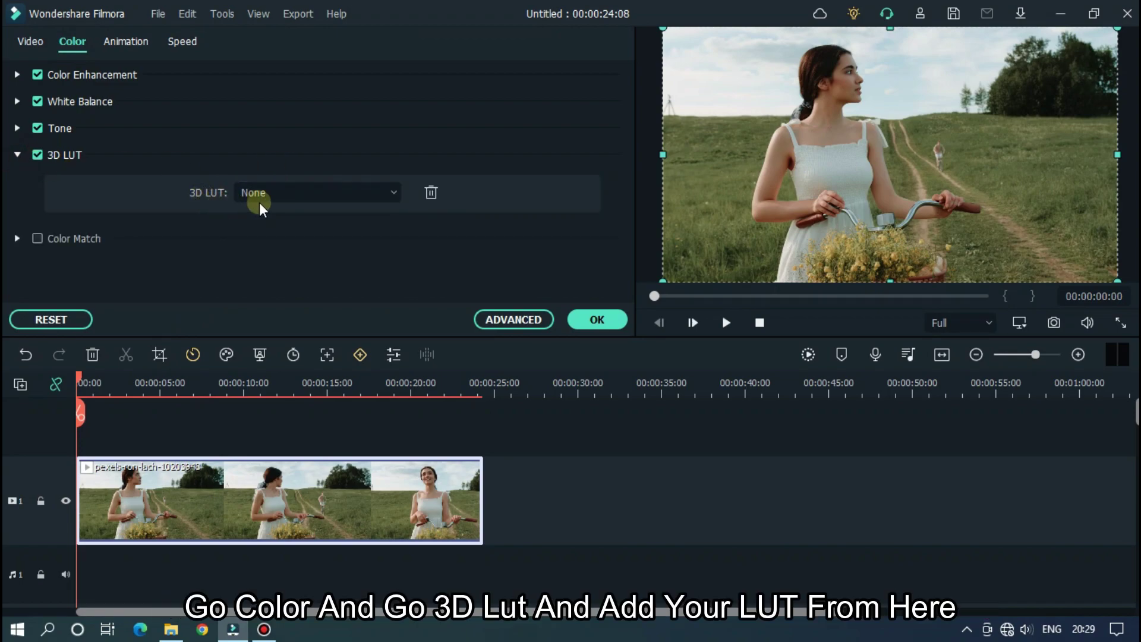
{"action": "left_click", "coordinate": [282, 185]}
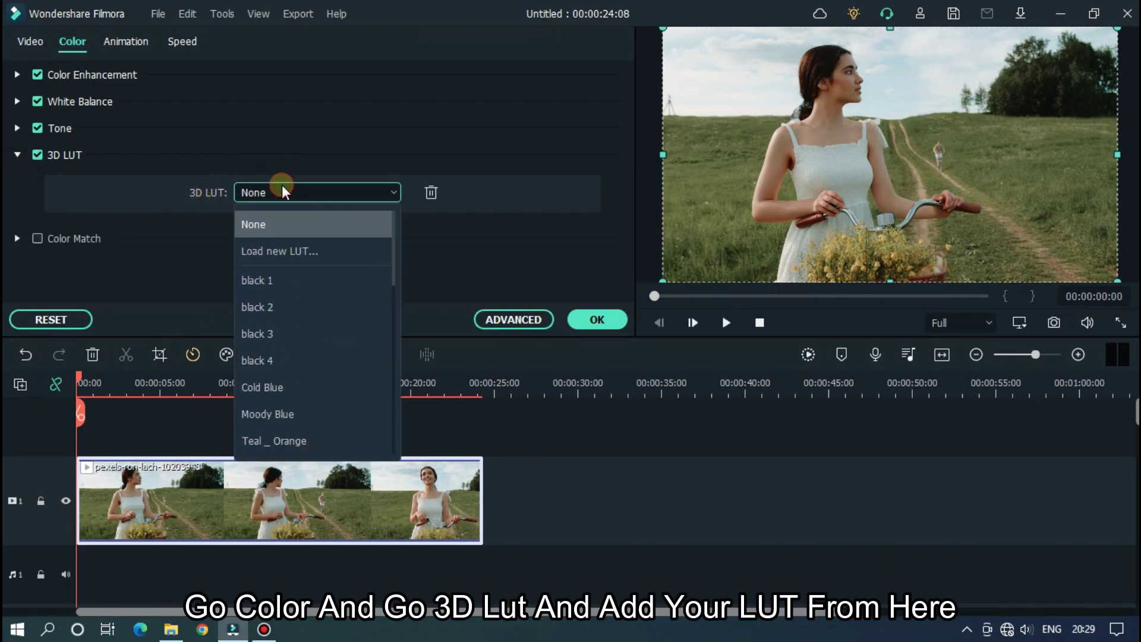
{"action": "left_click", "coordinate": [271, 282]}
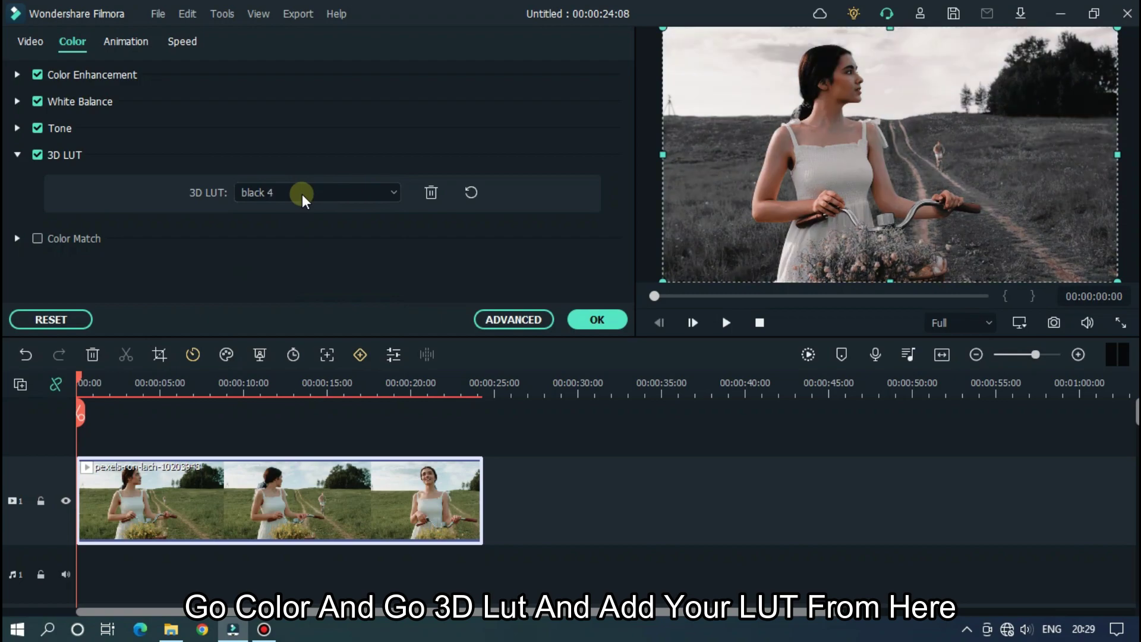
{"action": "scroll", "coordinate": [302, 194], "scroll_direction": "down", "scroll_amount": 1}
{"action": "scroll", "coordinate": [302, 194], "scroll_direction": "down", "scroll_amount": 4}
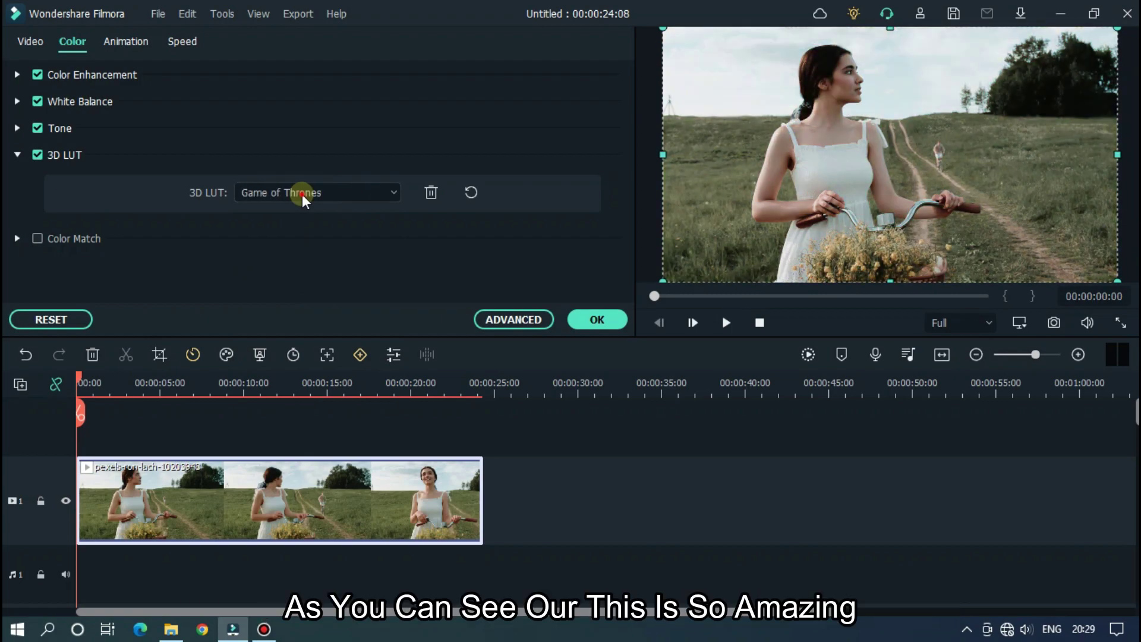
{"action": "left_click", "coordinate": [301, 194]}
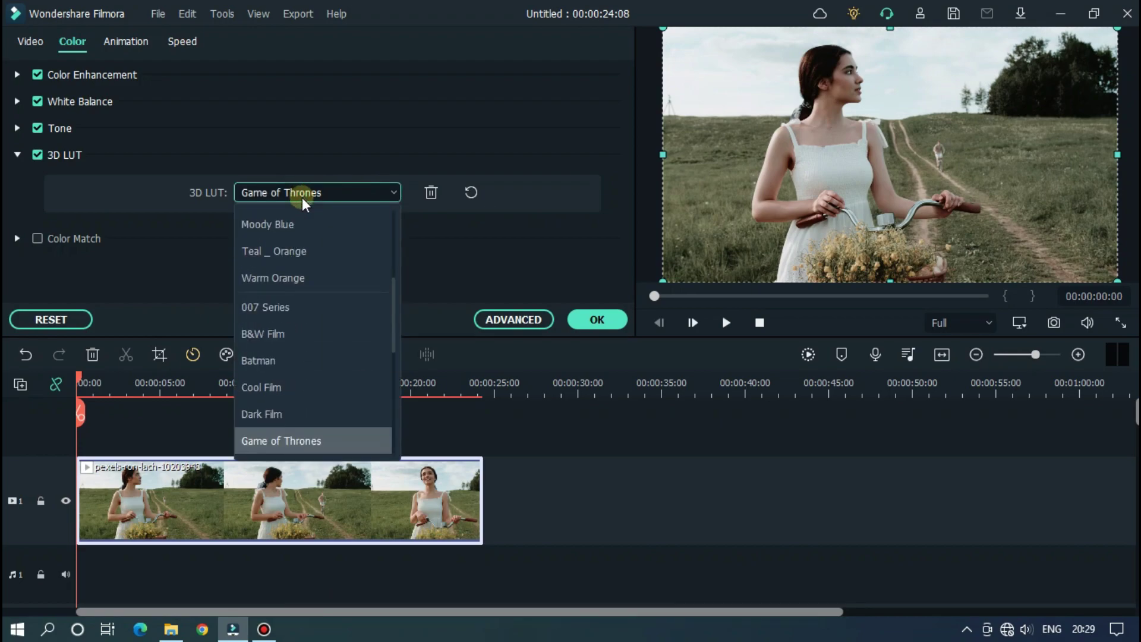
{"action": "scroll", "coordinate": [299, 226], "scroll_direction": "up", "scroll_amount": 2}
{"action": "left_click", "coordinate": [298, 226]}
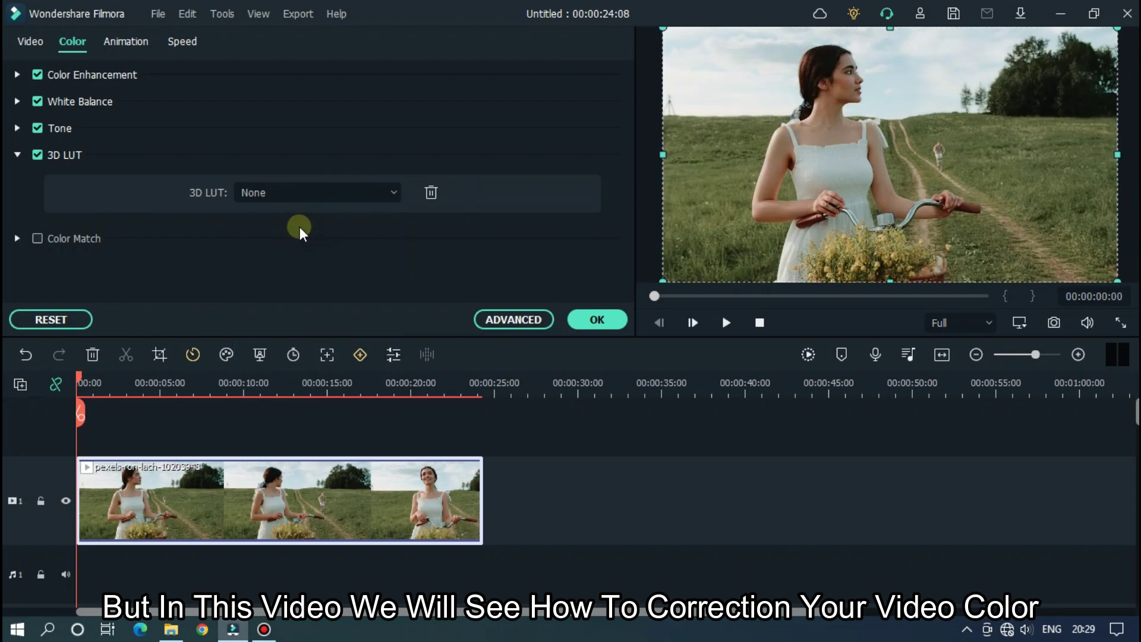
Open Advanced Color Correction for the selected clip and browse presets like 007 Series and Cool Film
{"action": "left_click", "coordinate": [597, 319]}
{"action": "left_click", "coordinate": [602, 443]}
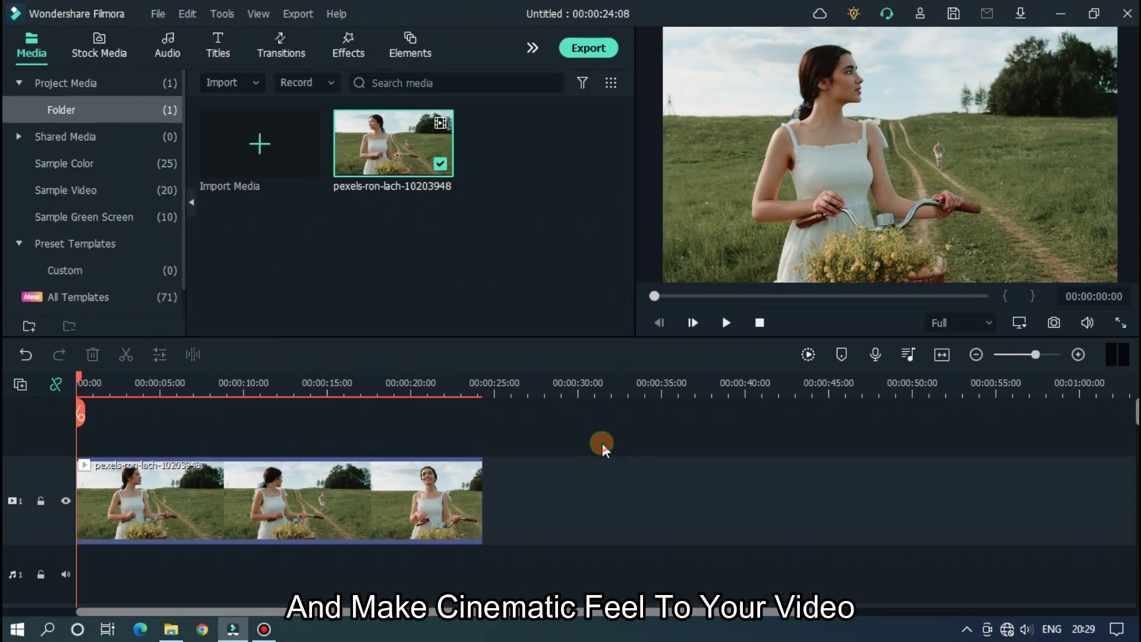
{"action": "left_click", "coordinate": [319, 501]}
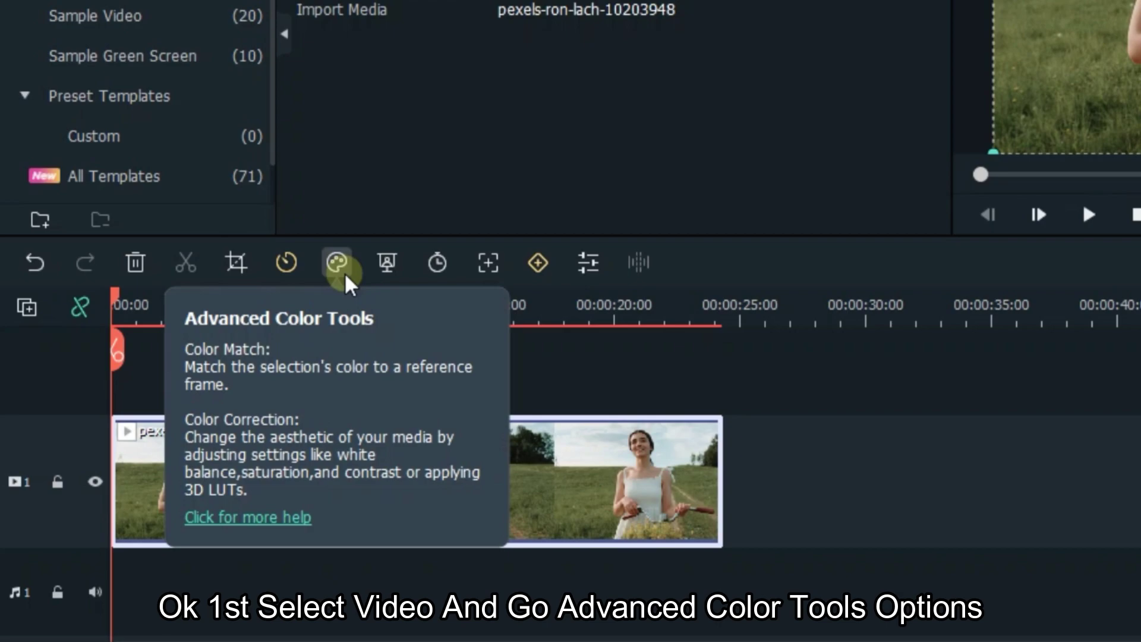
{"action": "left_click", "coordinate": [344, 272]}
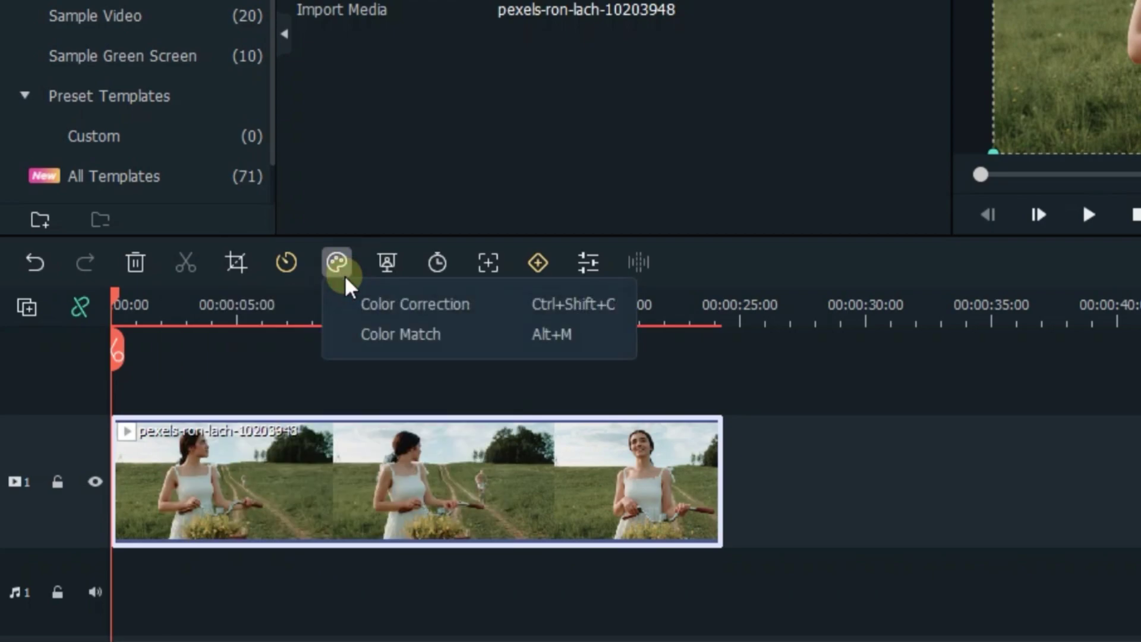
{"action": "left_click", "coordinate": [490, 303]}
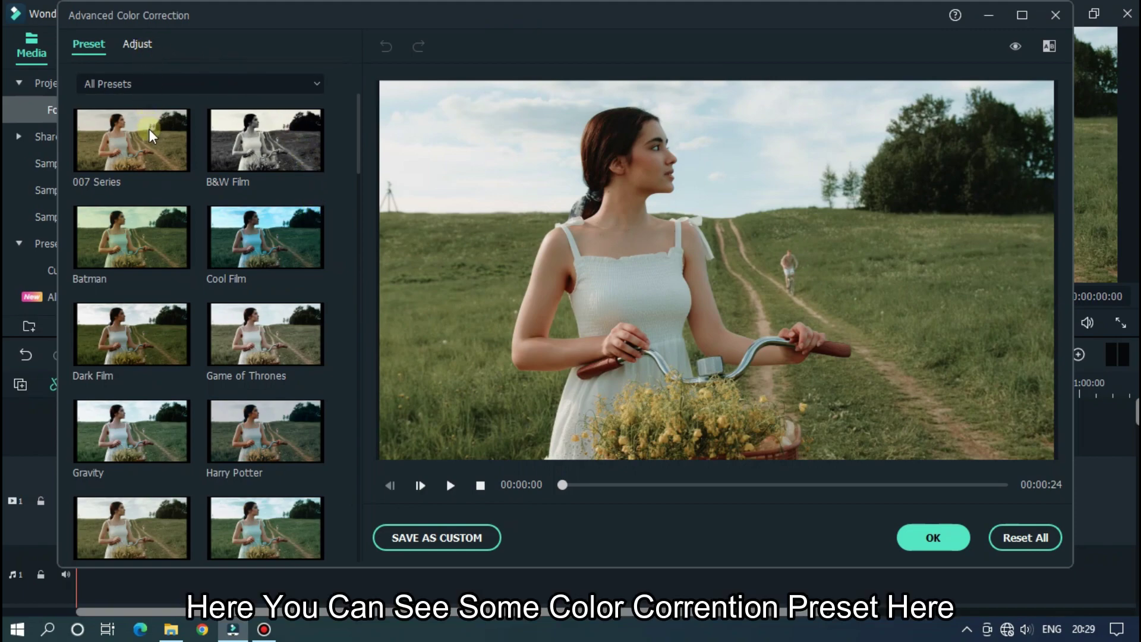
{"action": "scroll", "coordinate": [199, 404], "scroll_direction": "down", "scroll_amount": 6}
{"action": "scroll", "coordinate": [198, 410], "scroll_direction": "down", "scroll_amount": 8}
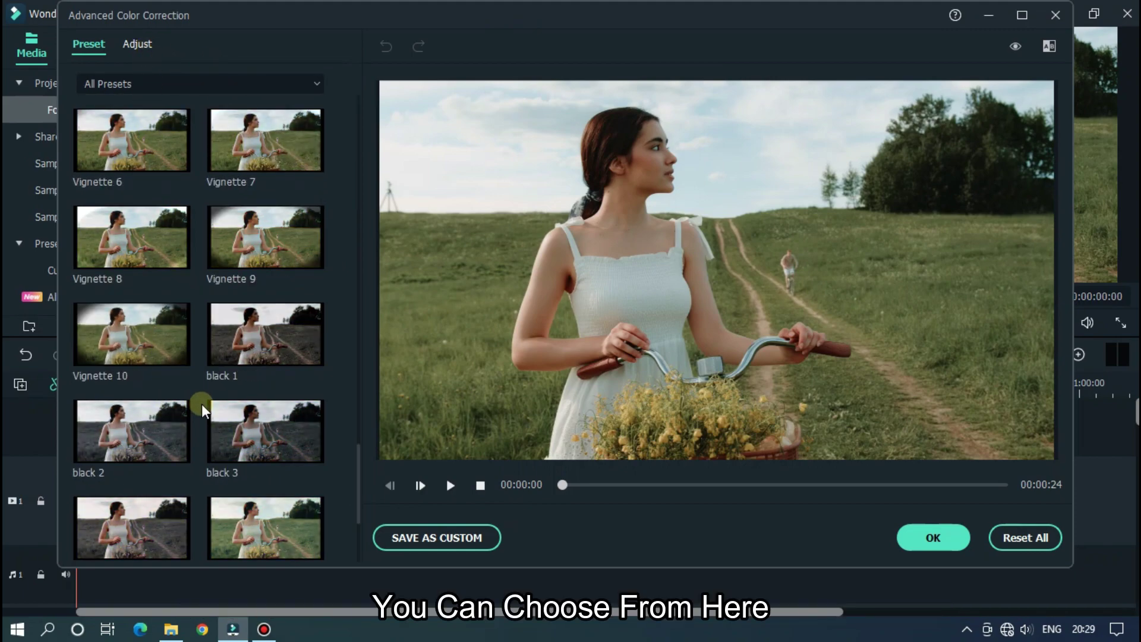
{"action": "scroll", "coordinate": [201, 410], "scroll_direction": "up", "scroll_amount": 14}
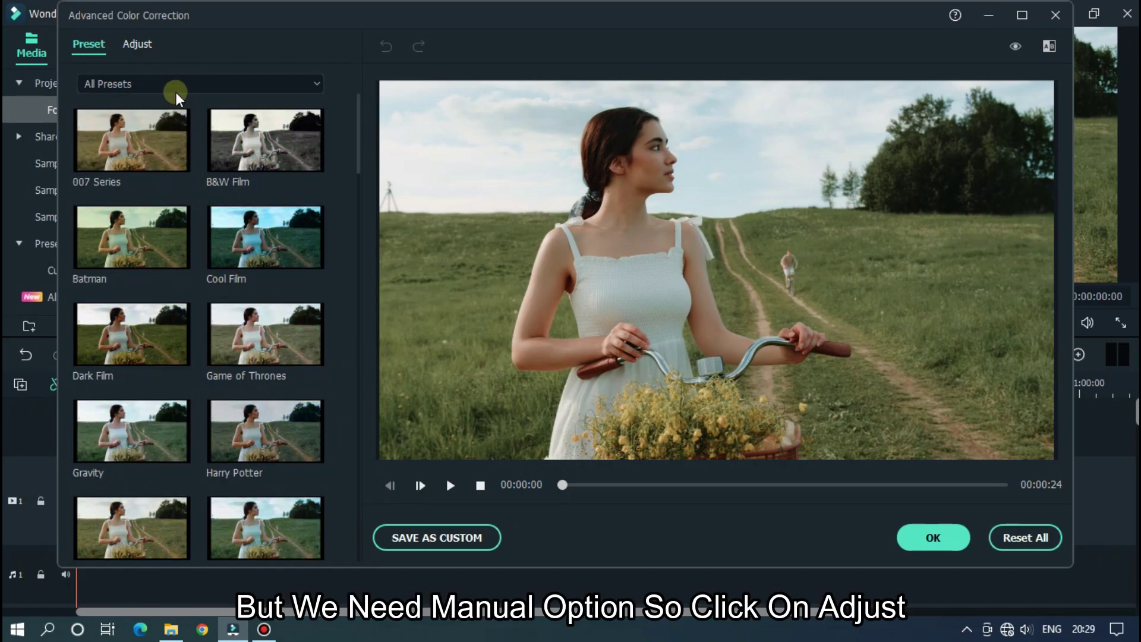
In the Adjust tab, try then undo auto Color Enhancement, setting Threshold 13 and Value 18 manually
{"action": "left_click", "coordinate": [146, 52]}
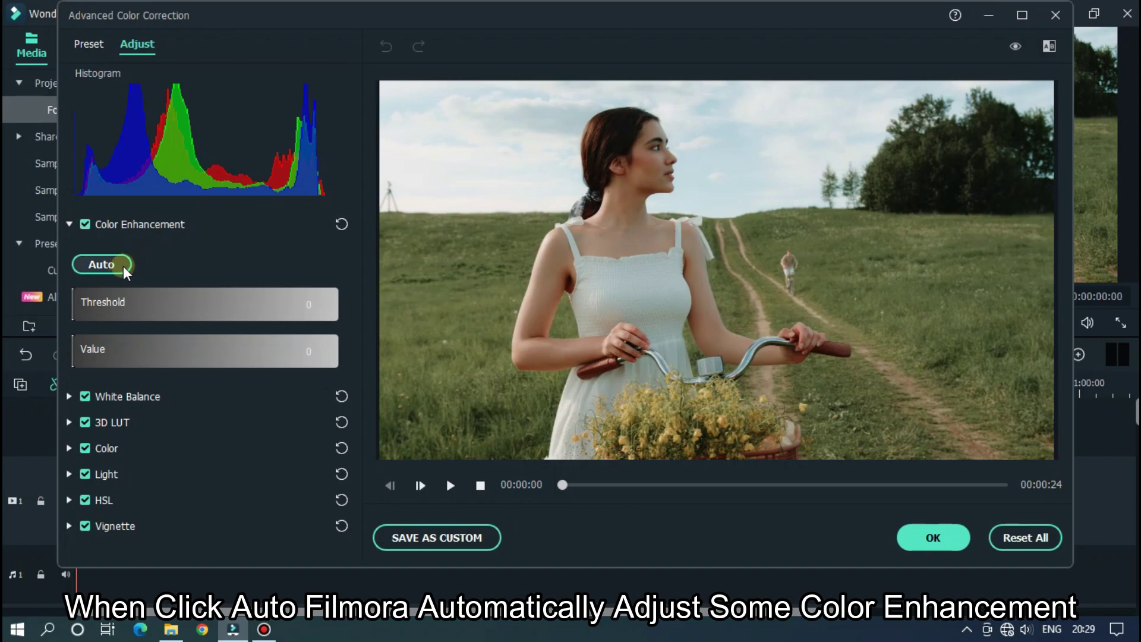
{"action": "left_click", "coordinate": [102, 265]}
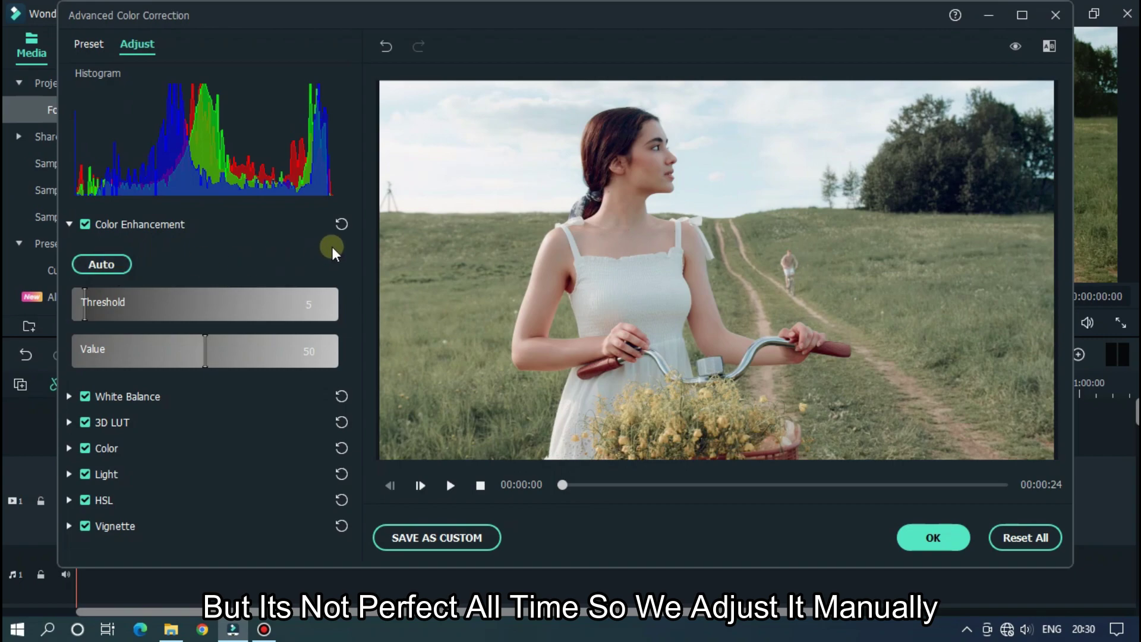
{"action": "left_click", "coordinate": [351, 222]}
{"action": "left_click", "coordinate": [342, 224]}
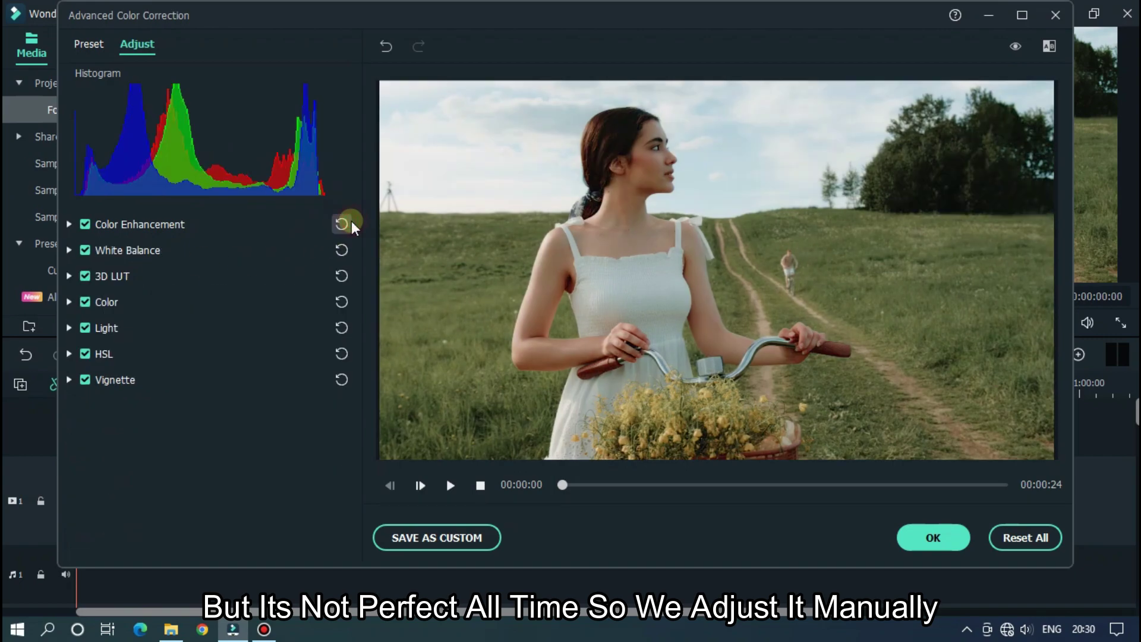
{"action": "left_click", "coordinate": [69, 224]}
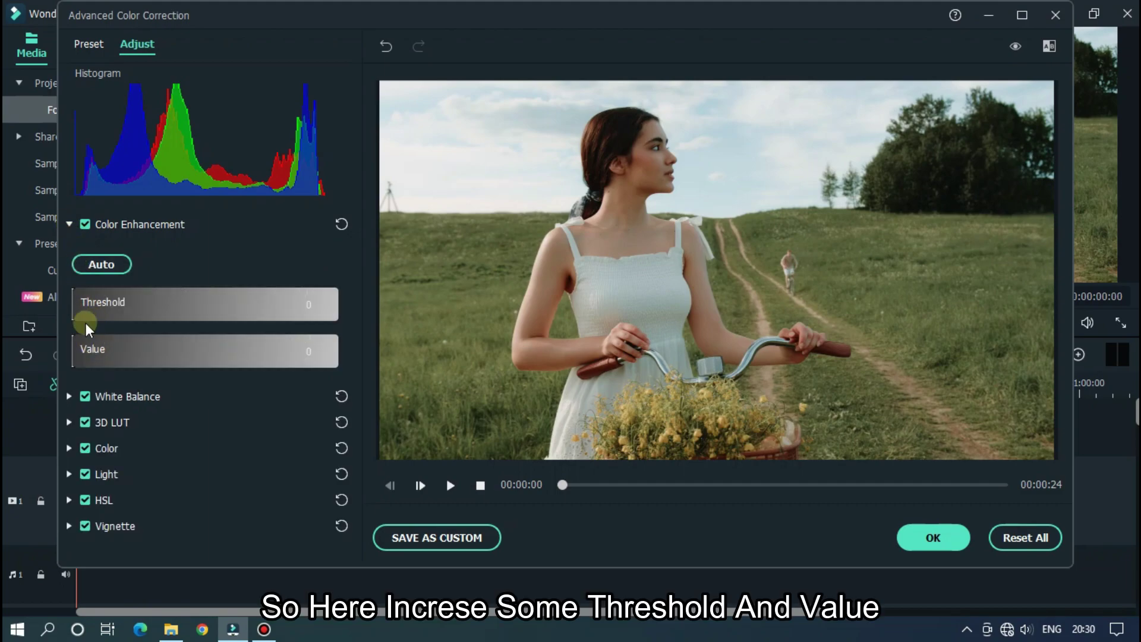
{"action": "left_click_drag", "start_coordinate": [92, 321], "coordinate": [125, 355]}
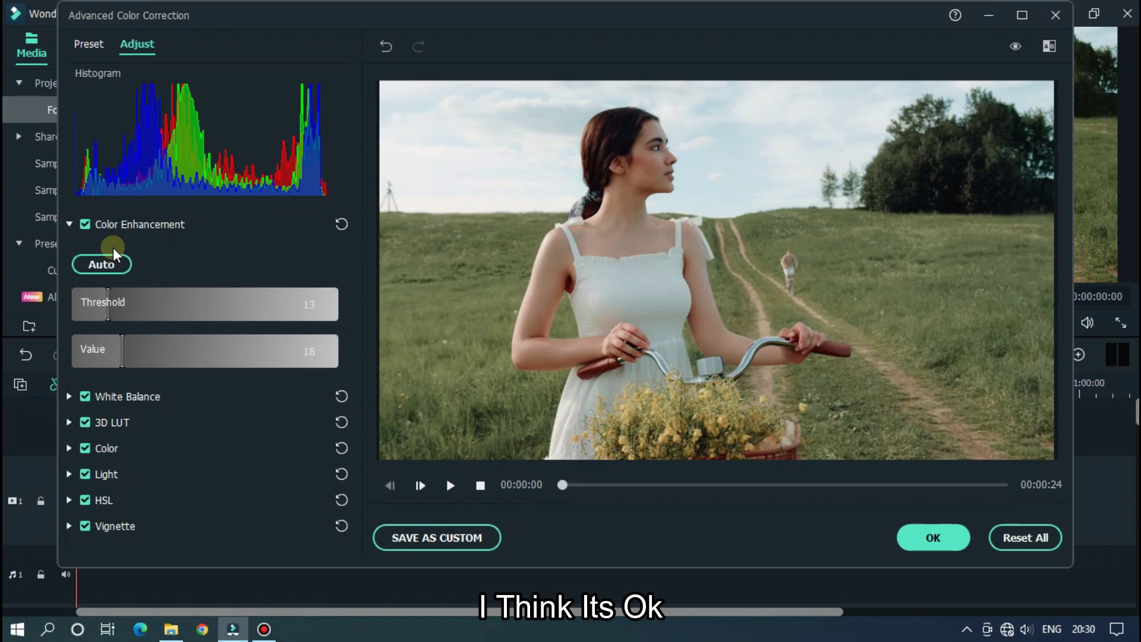
Set the White Balance Temperature to -4.44, leaving Tint at 0.00
{"action": "left_click", "coordinate": [69, 225]}
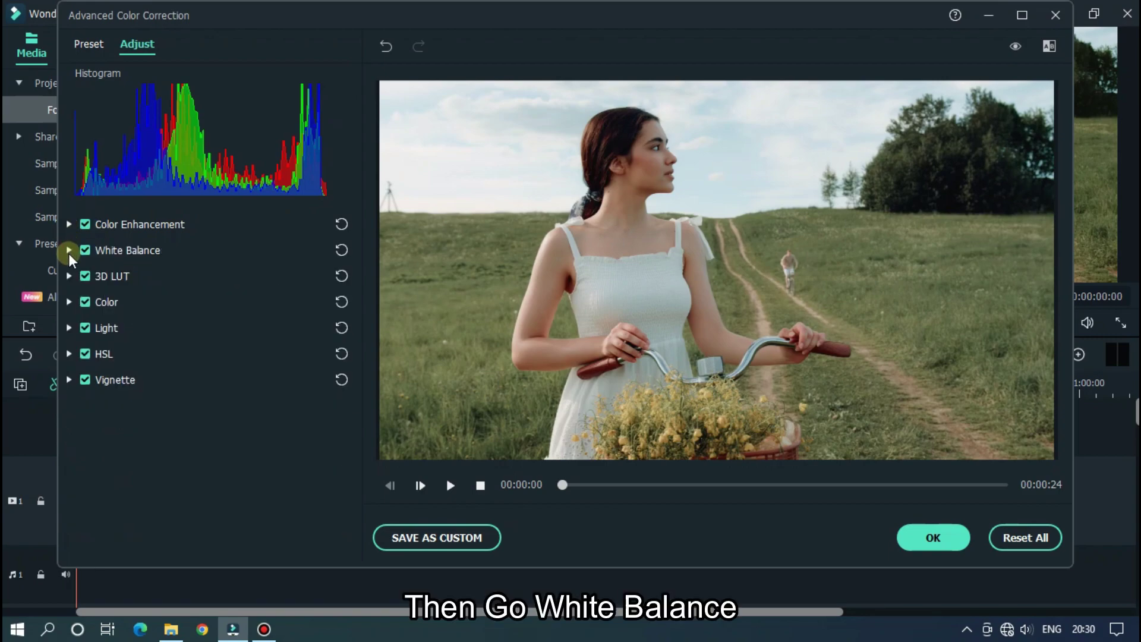
{"action": "left_click", "coordinate": [69, 250]}
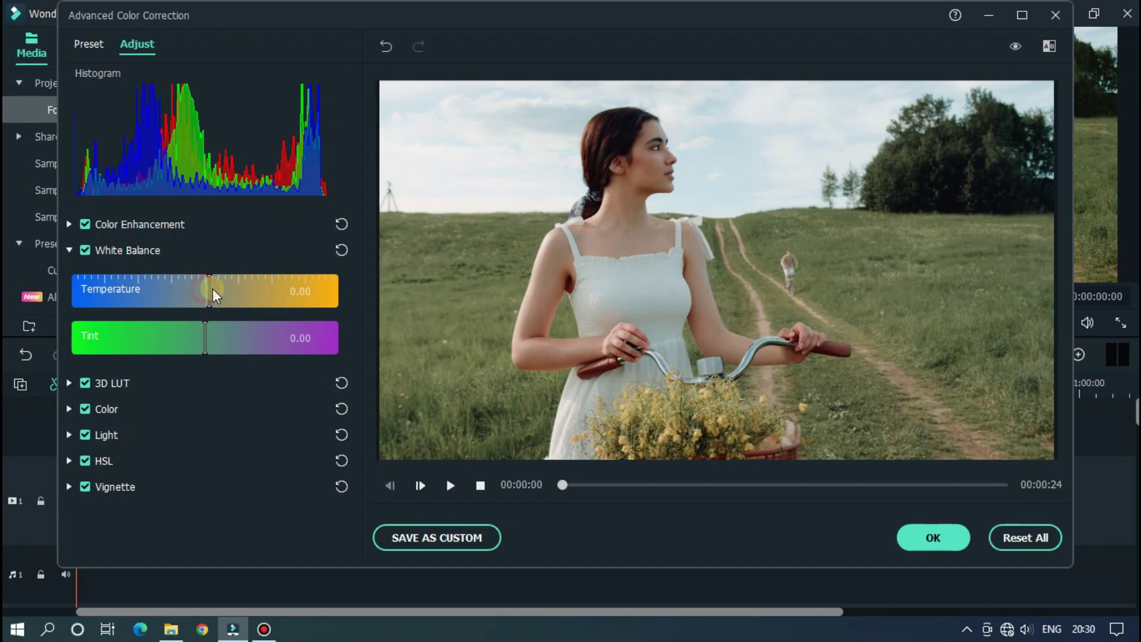
{"action": "left_click_drag", "start_coordinate": [215, 295], "coordinate": [160, 287]}
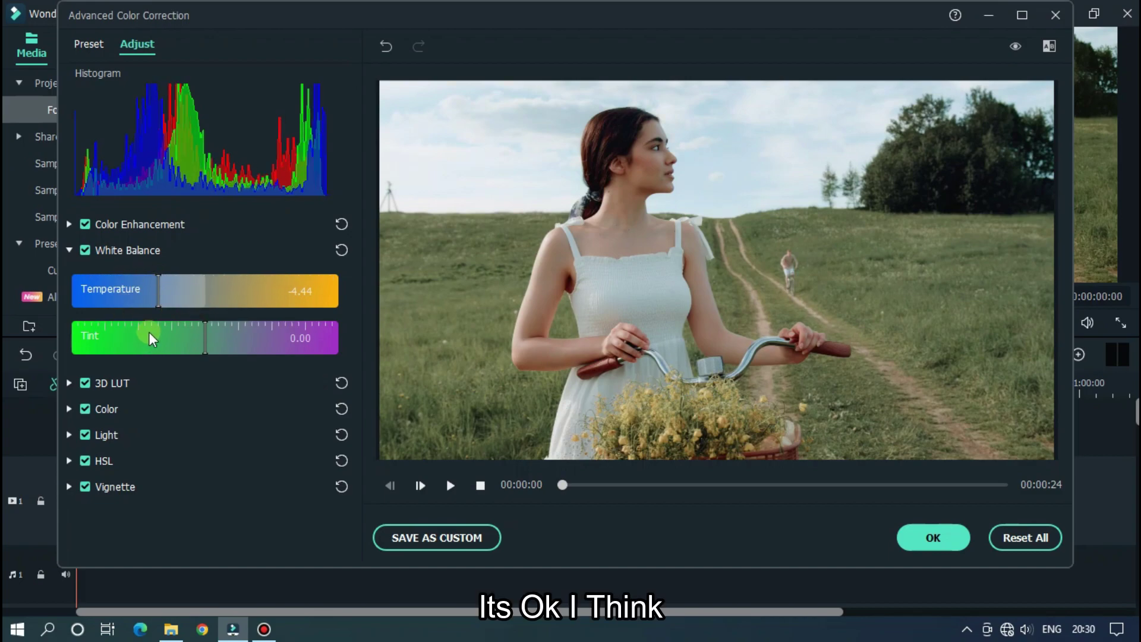
{"action": "mouse_move", "coordinate": [206, 344]}
{"action": "left_mouse_down"}
{"action": "mouse_move", "coordinate": [90, 344]}
{"action": "mouse_move", "coordinate": [356, 333]}
{"action": "mouse_move", "coordinate": [66, 355]}
{"action": "mouse_move", "coordinate": [140, 336]}
{"action": "mouse_move", "coordinate": [221, 340]}
{"action": "left_mouse_up"}
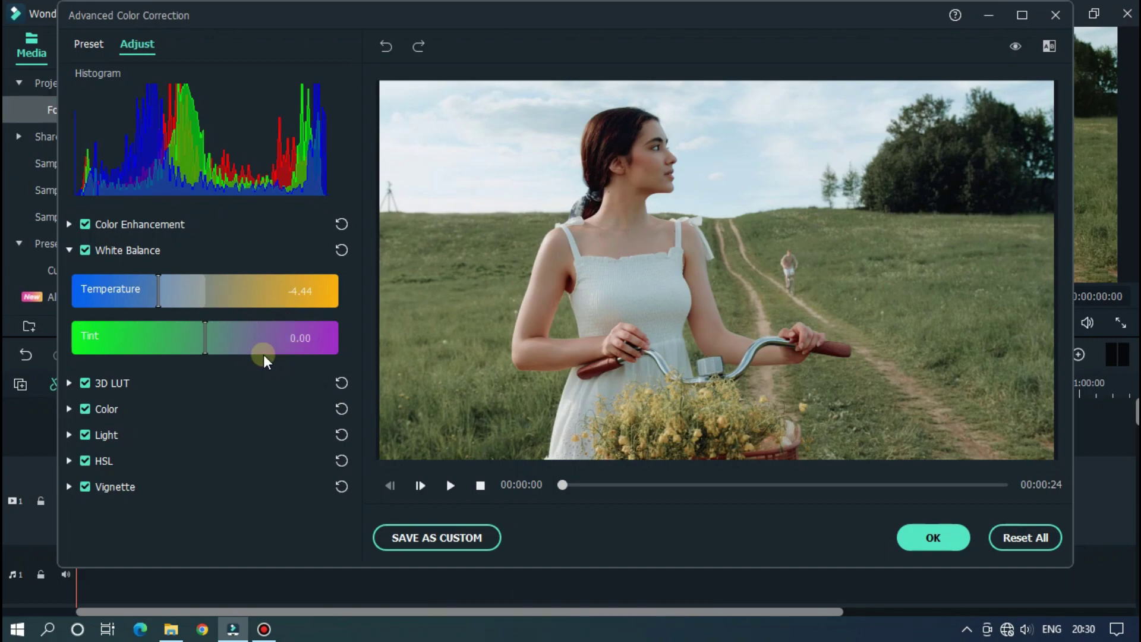
Check the 3D LUT list and leave the clip with no LUT applied
{"action": "left_click", "coordinate": [69, 251]}
{"action": "left_click", "coordinate": [69, 276]}
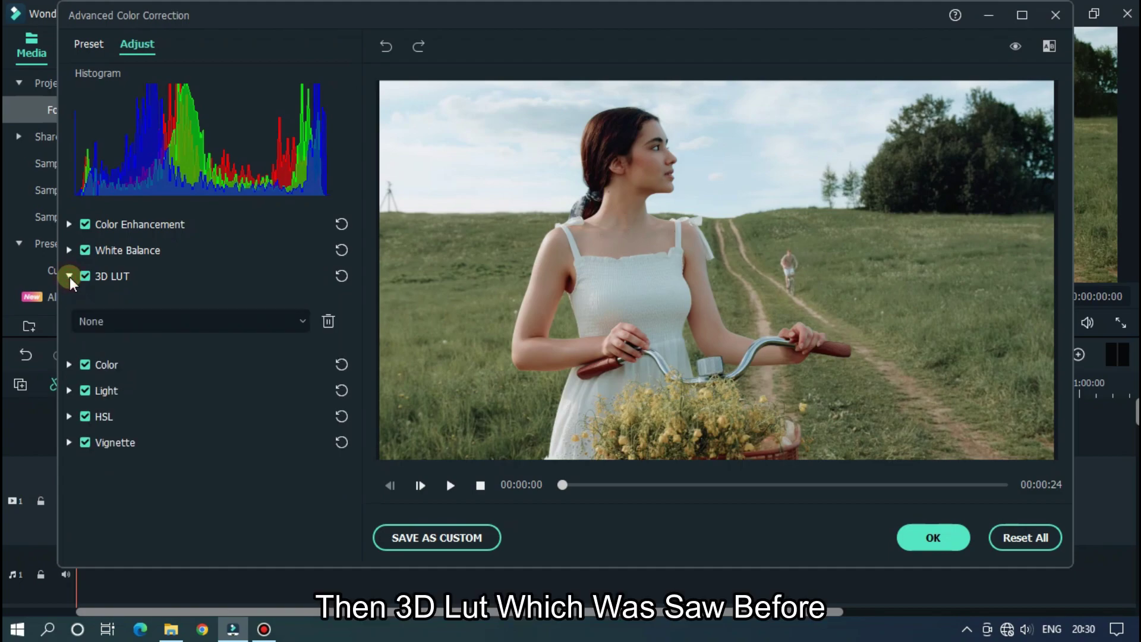
{"action": "left_click", "coordinate": [191, 321]}
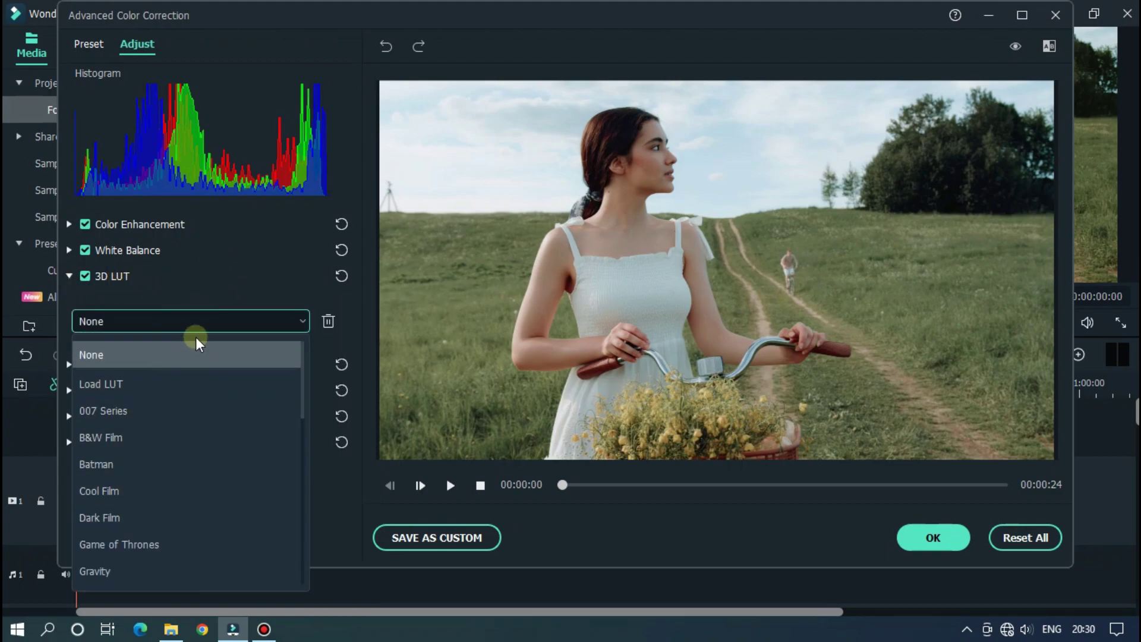
{"action": "left_click", "coordinate": [196, 301]}
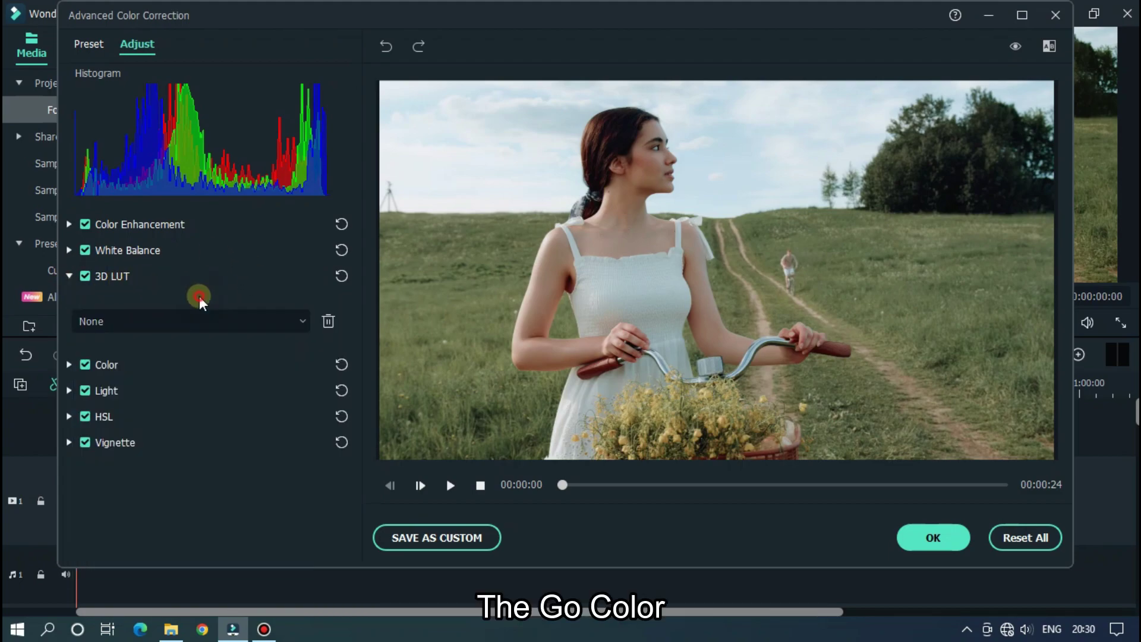
{"action": "left_click", "coordinate": [70, 276]}
Set Color to Exposure 14, Brightness -18, Contrast 46, Vibrance 6 and Saturation 11
{"action": "left_click", "coordinate": [74, 304]}
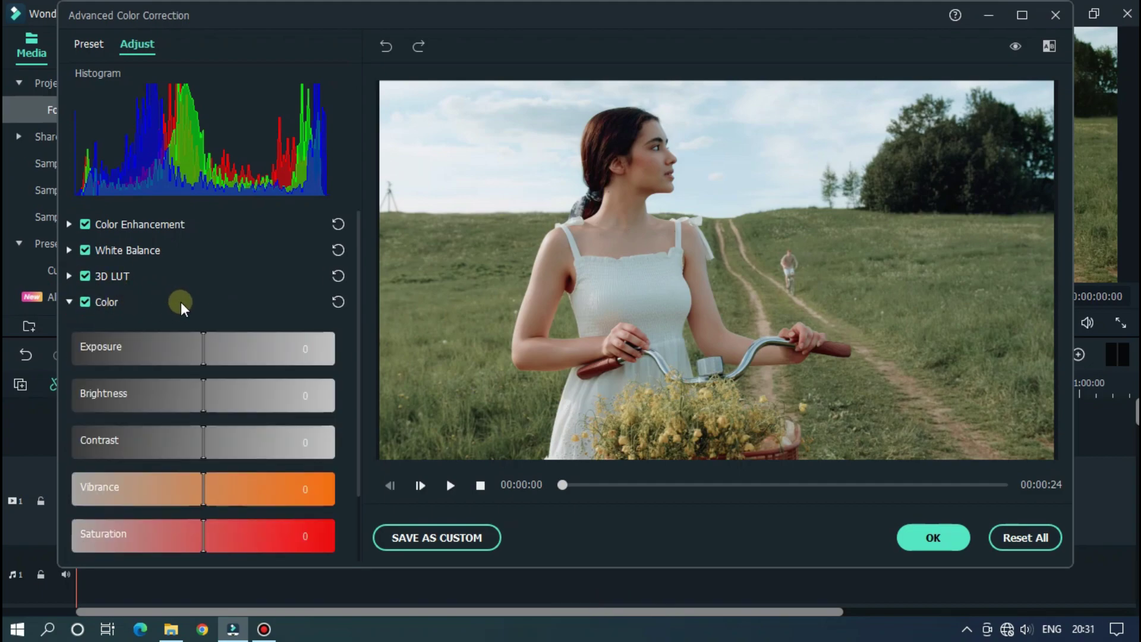
{"action": "scroll", "coordinate": [232, 256], "scroll_direction": "down", "scroll_amount": 1}
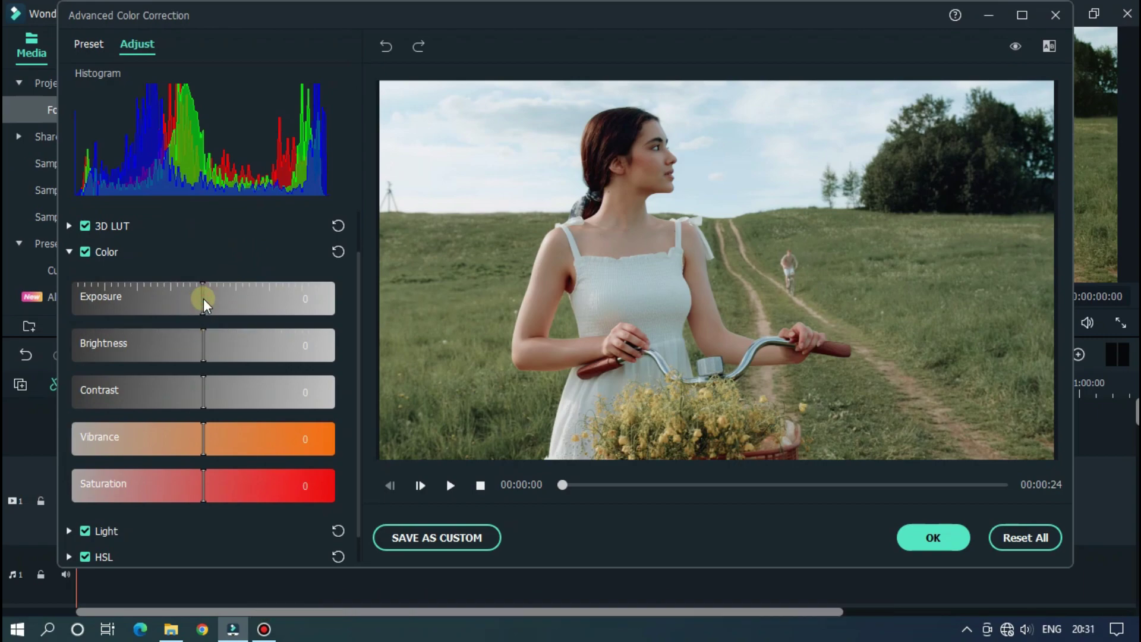
{"action": "left_click_drag", "start_coordinate": [204, 298], "coordinate": [223, 296]}
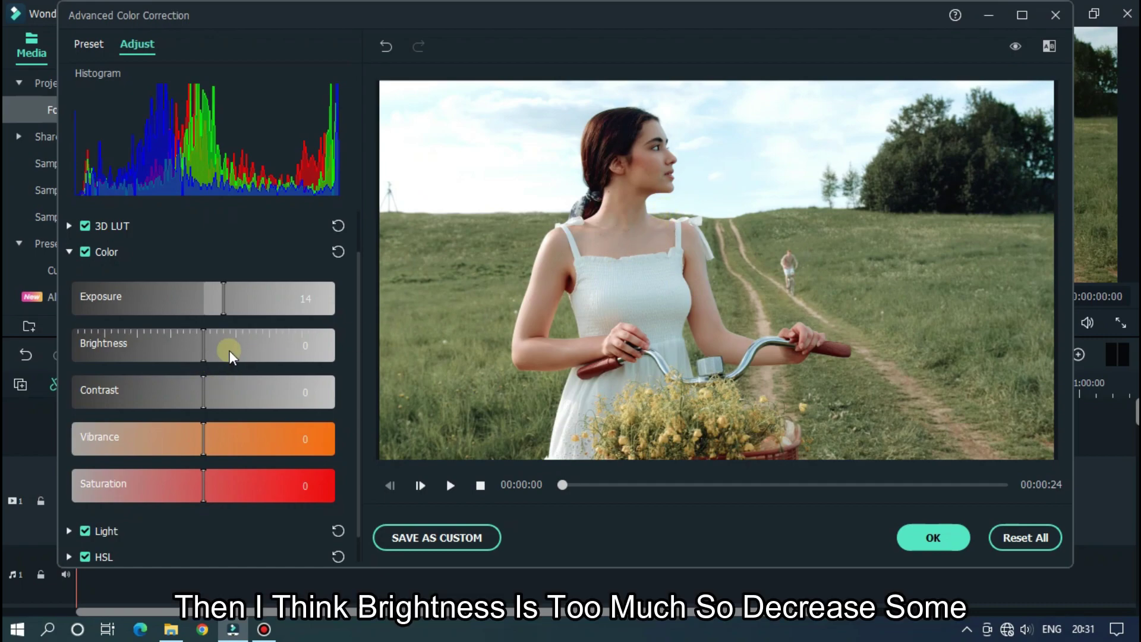
{"action": "left_click_drag", "start_coordinate": [203, 347], "coordinate": [179, 340]}
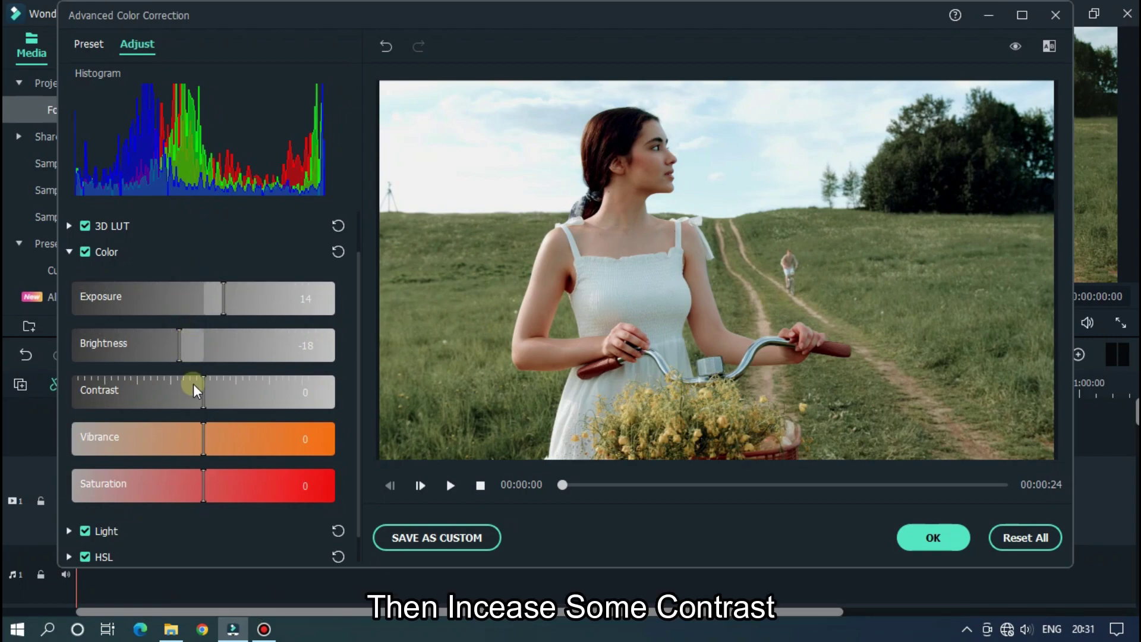
{"action": "left_click_drag", "start_coordinate": [205, 387], "coordinate": [265, 388]}
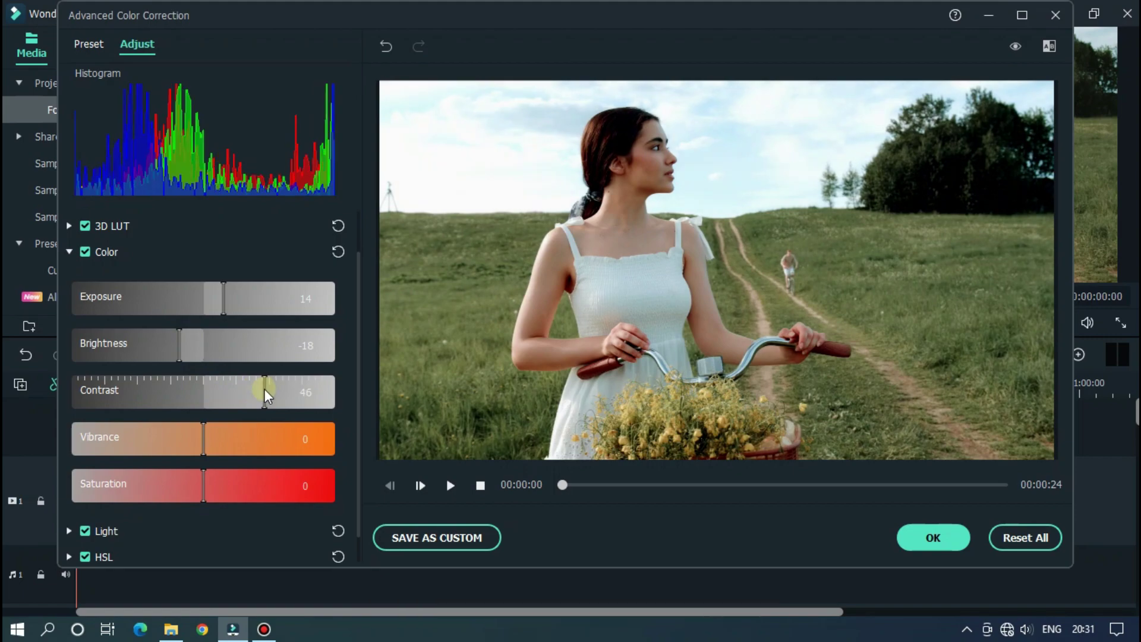
{"action": "left_click_drag", "start_coordinate": [206, 437], "coordinate": [213, 437]}
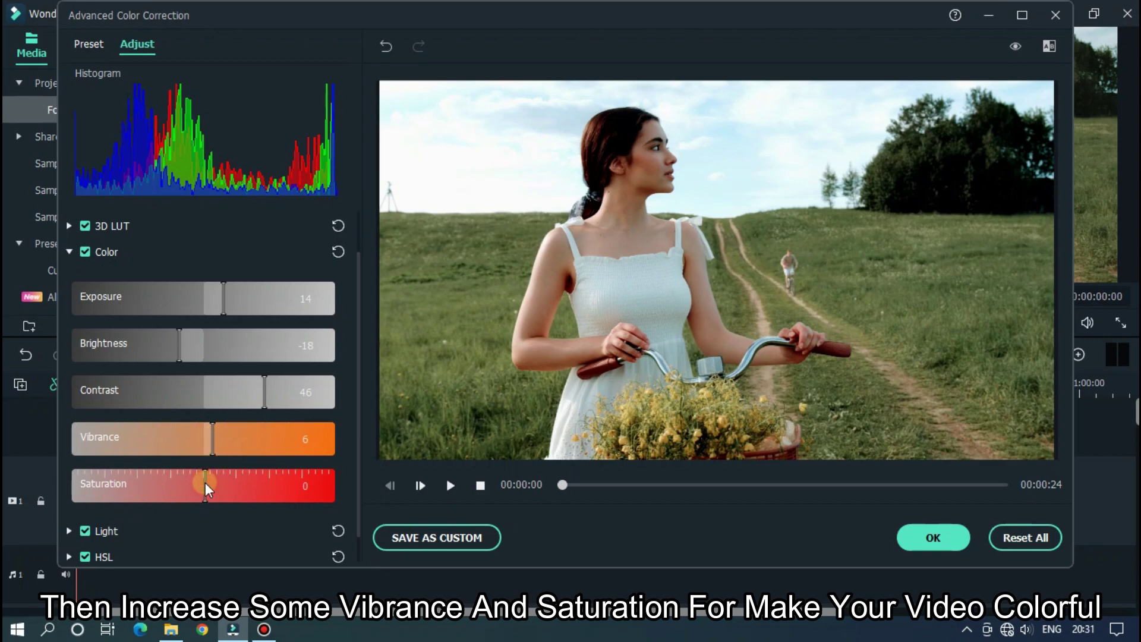
{"action": "left_click_drag", "start_coordinate": [205, 482], "coordinate": [220, 482]}
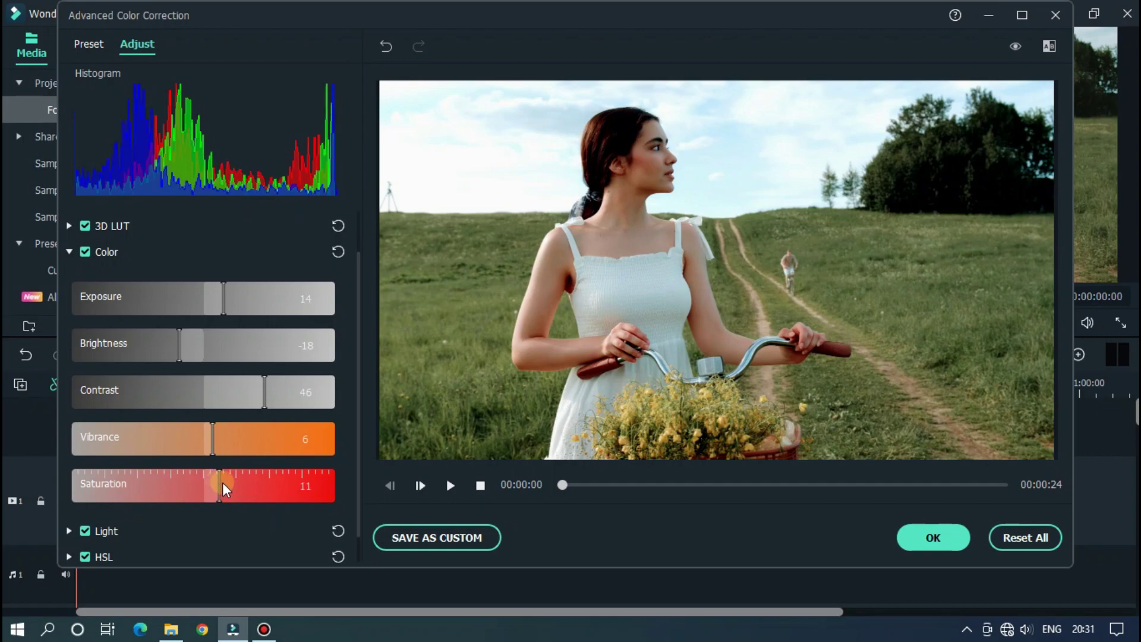
Set Light to Highlights 25, Shadows -10, Whites -17 and Blacks 13
{"action": "left_click", "coordinate": [71, 251]}
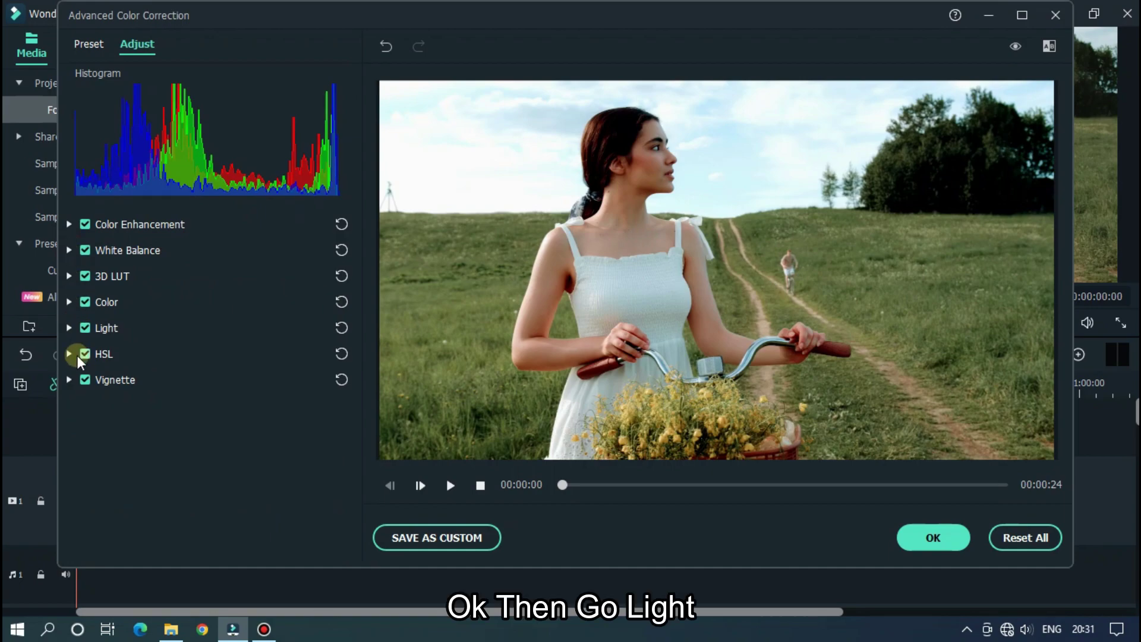
{"action": "left_click", "coordinate": [69, 328]}
{"action": "scroll", "coordinate": [228, 301], "scroll_direction": "down", "scroll_amount": 1}
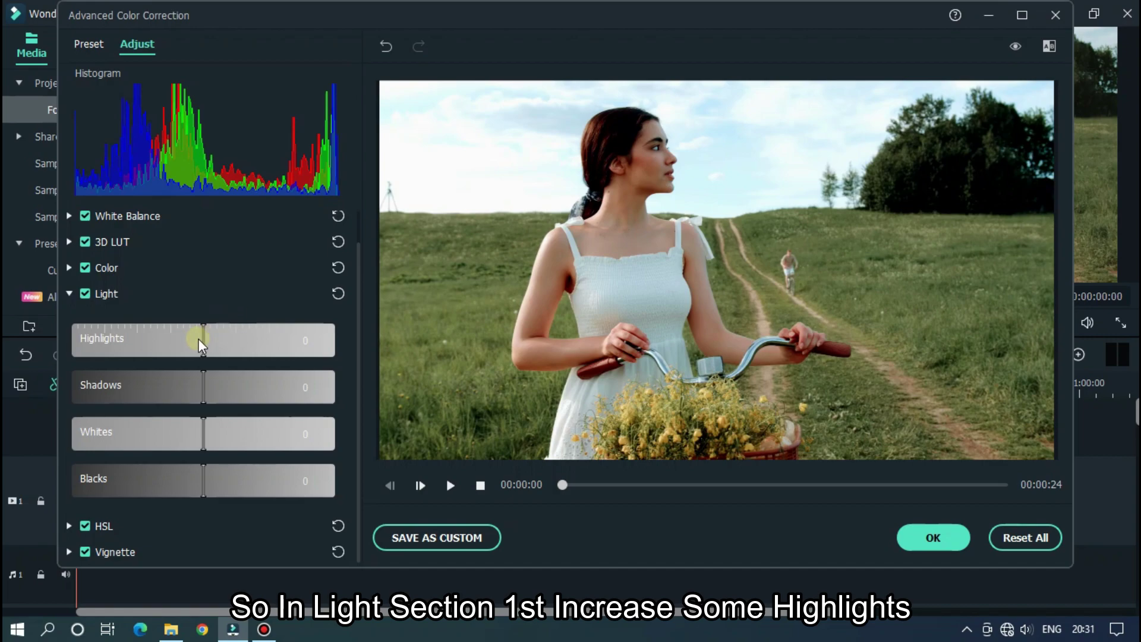
{"action": "left_click_drag", "start_coordinate": [205, 340], "coordinate": [237, 340]}
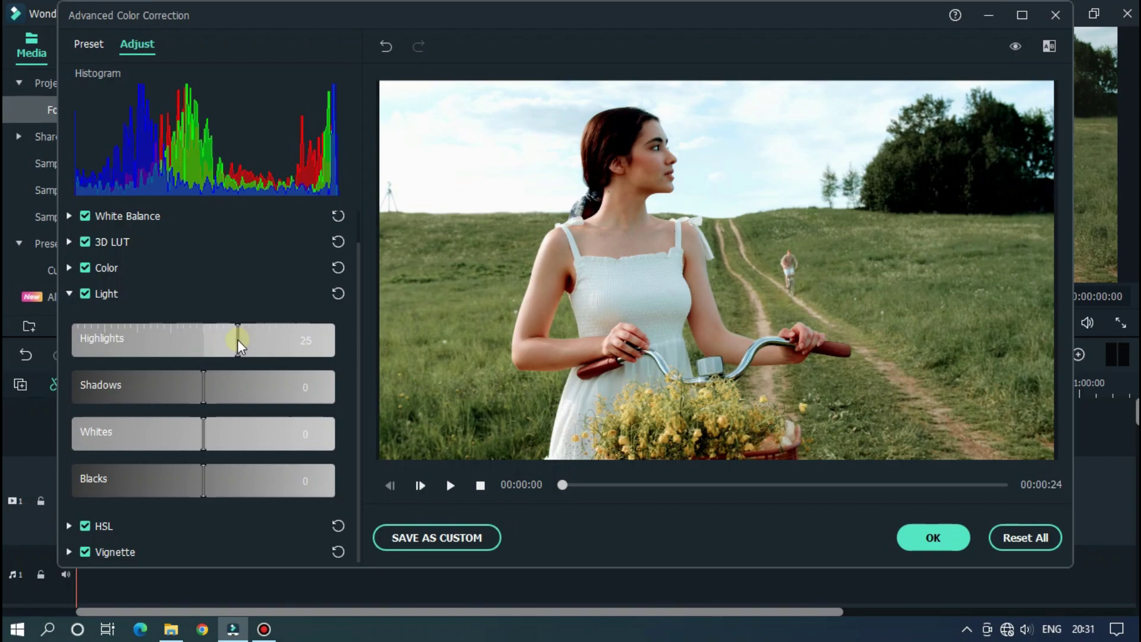
{"action": "mouse_move", "coordinate": [207, 387]}
{"action": "left_mouse_down"}
{"action": "mouse_move", "coordinate": [230, 385]}
{"action": "mouse_move", "coordinate": [190, 385]}
{"action": "left_mouse_up"}
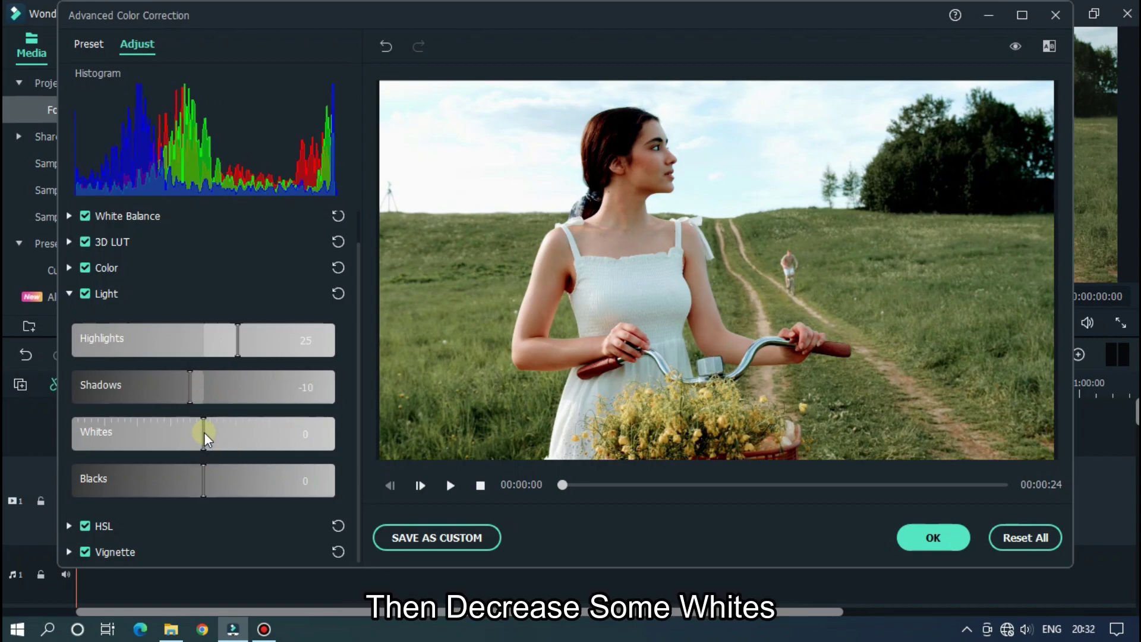
{"action": "left_click_drag", "start_coordinate": [205, 432], "coordinate": [181, 432]}
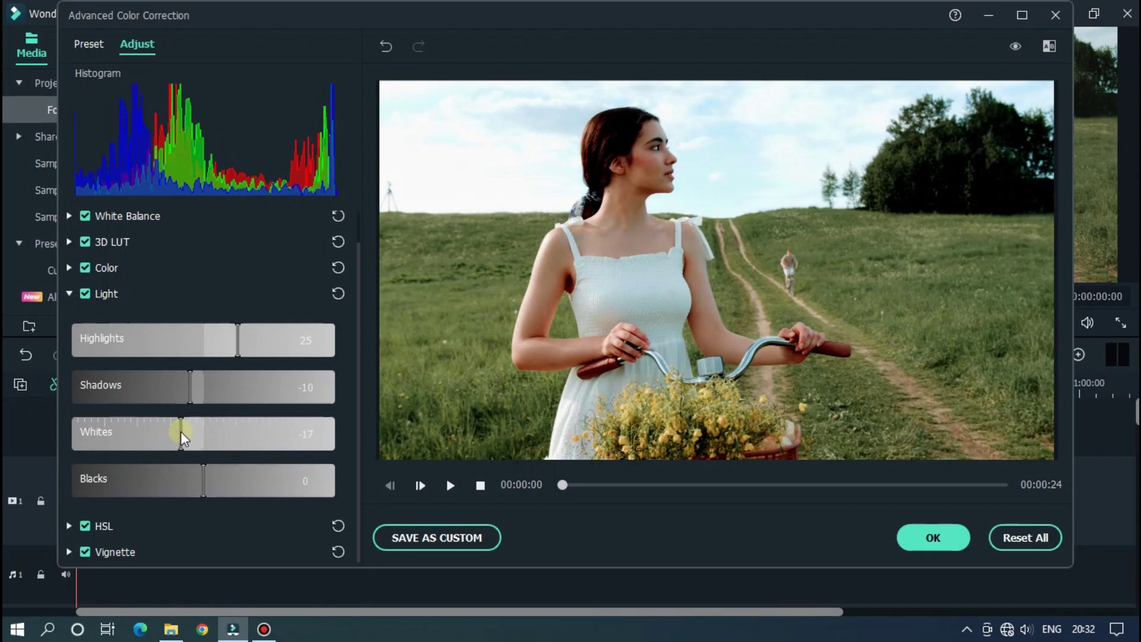
{"action": "mouse_move", "coordinate": [202, 484]}
{"action": "left_mouse_down"}
{"action": "mouse_move", "coordinate": [227, 484]}
{"action": "mouse_move", "coordinate": [222, 475]}
{"action": "left_mouse_up"}
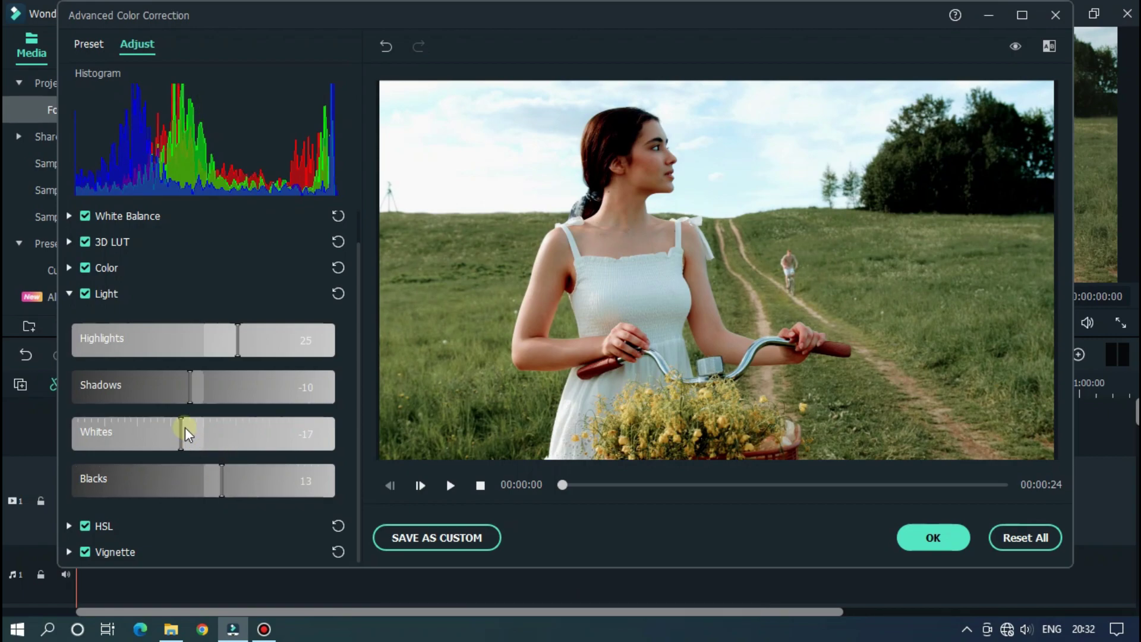
In HSL, set the red tones to Saturation 13 and Luminance 18, undoing a trial hue change
{"action": "left_click", "coordinate": [70, 292]}
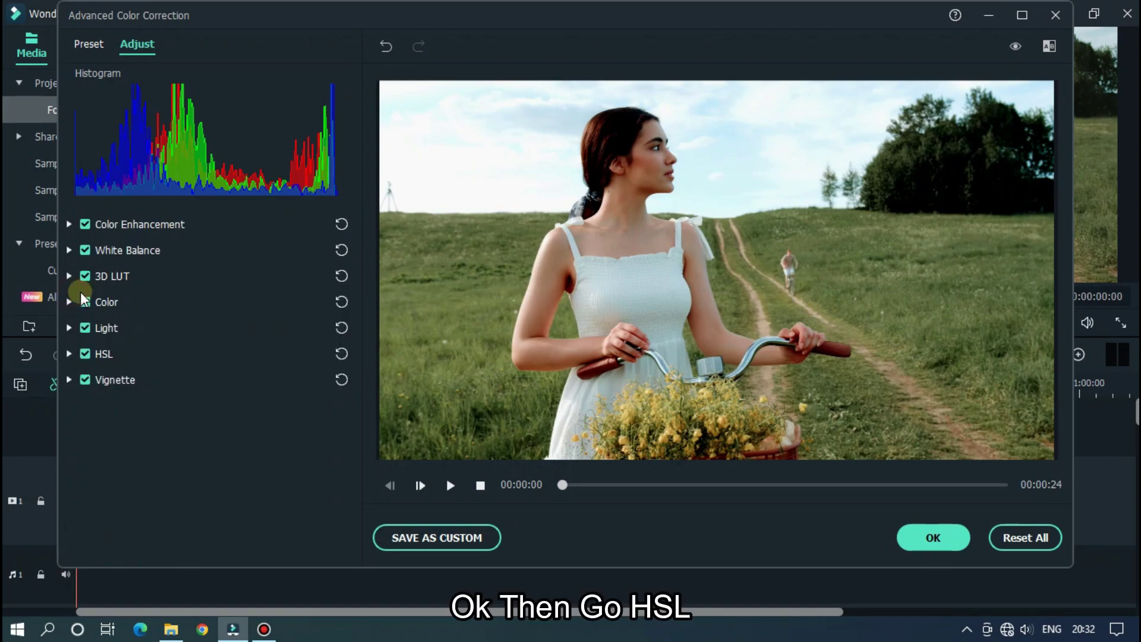
{"action": "left_click", "coordinate": [70, 354]}
{"action": "scroll", "coordinate": [256, 364], "scroll_direction": "down", "scroll_amount": 2}
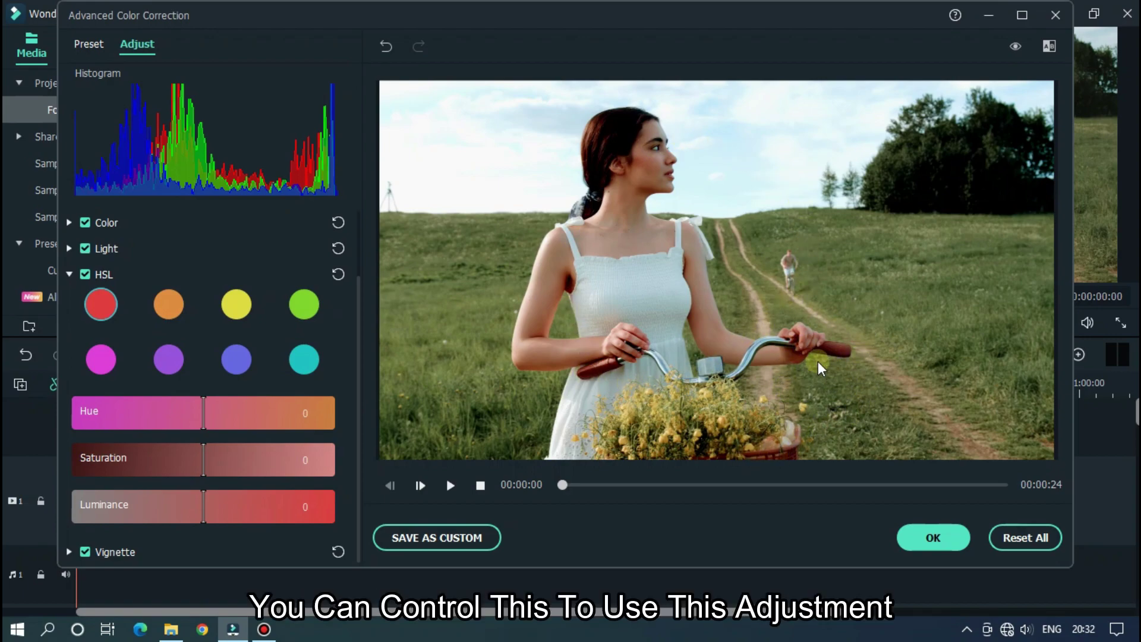
{"action": "left_click_drag", "start_coordinate": [208, 418], "coordinate": [109, 420]}
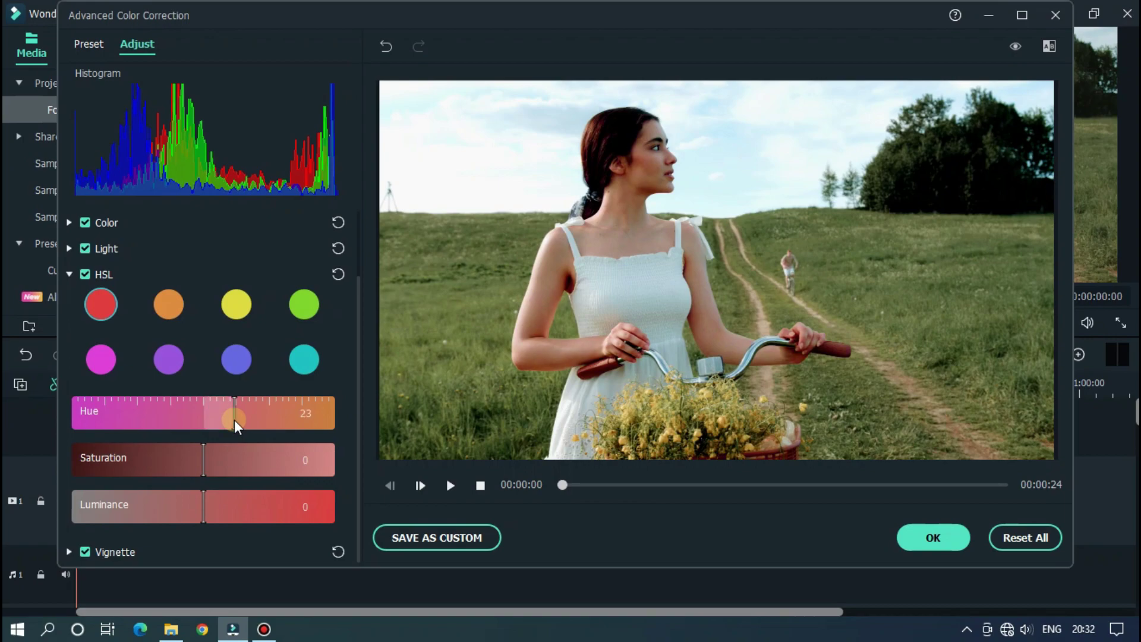
{"action": "key", "text": "ctrl+z"}
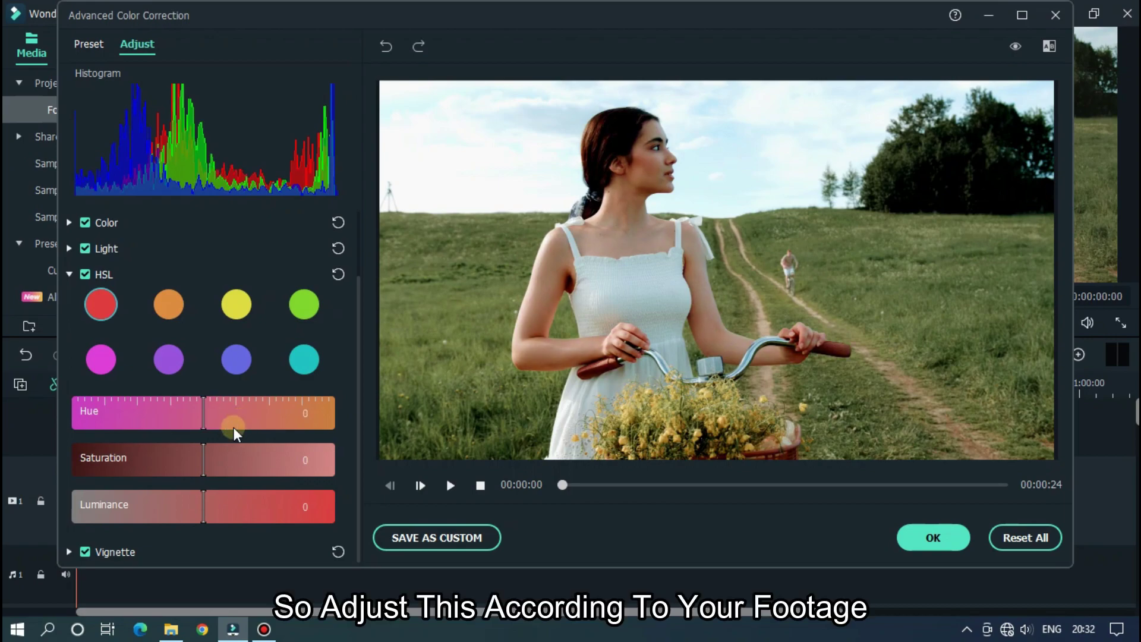
{"action": "left_click_drag", "start_coordinate": [199, 461], "coordinate": [219, 458]}
{"action": "left_click_drag", "start_coordinate": [206, 508], "coordinate": [227, 508]}
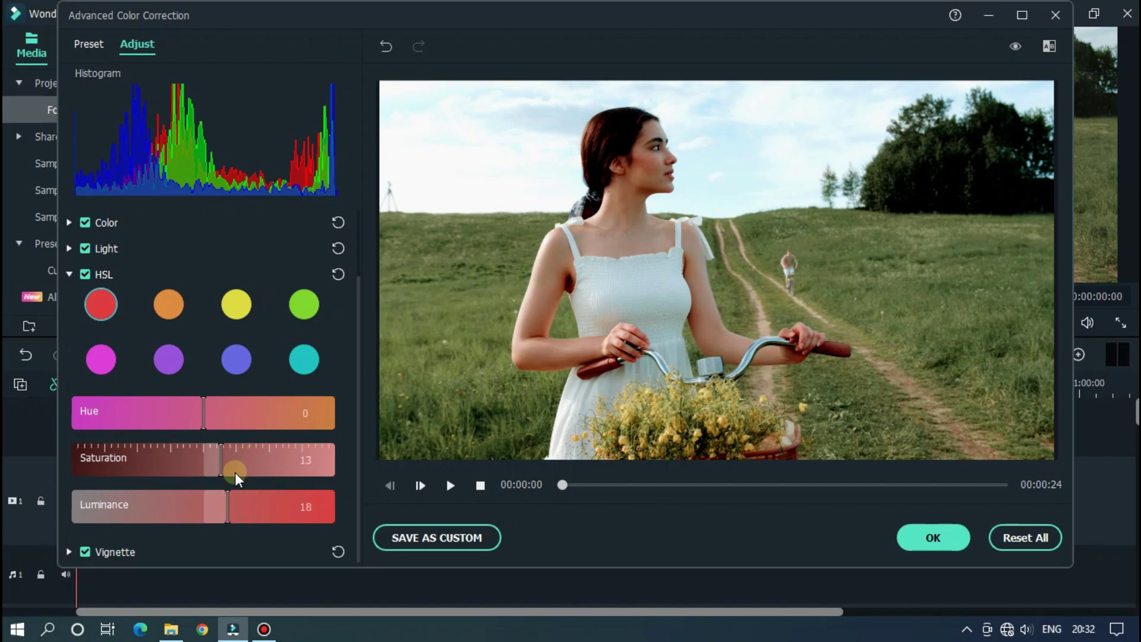
Set the orange HSL tones to Saturation 7 and Luminance 4, returning Hue to 0
{"action": "left_click", "coordinate": [166, 309]}
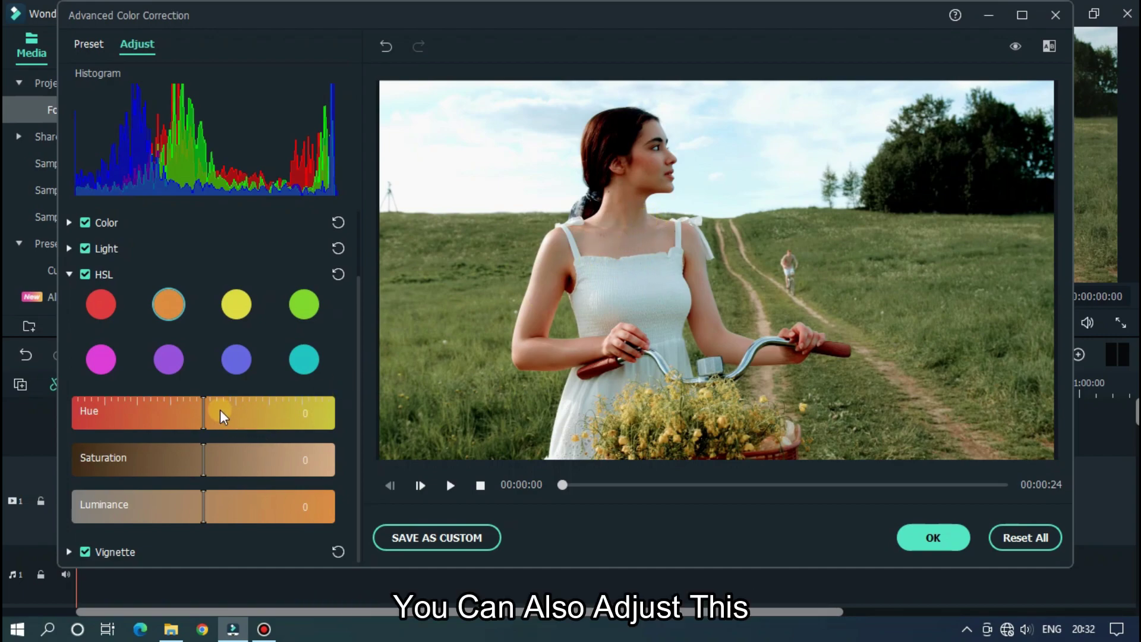
{"action": "left_click_drag", "start_coordinate": [212, 409], "coordinate": [137, 407]}
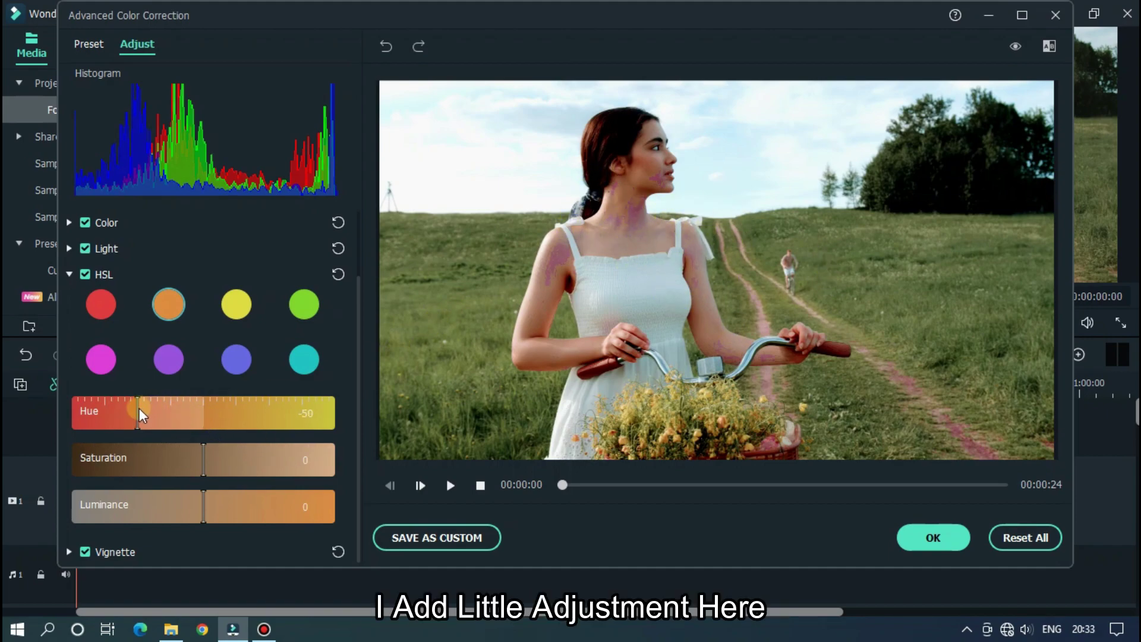
{"action": "left_click_drag", "start_coordinate": [139, 407], "coordinate": [214, 455]}
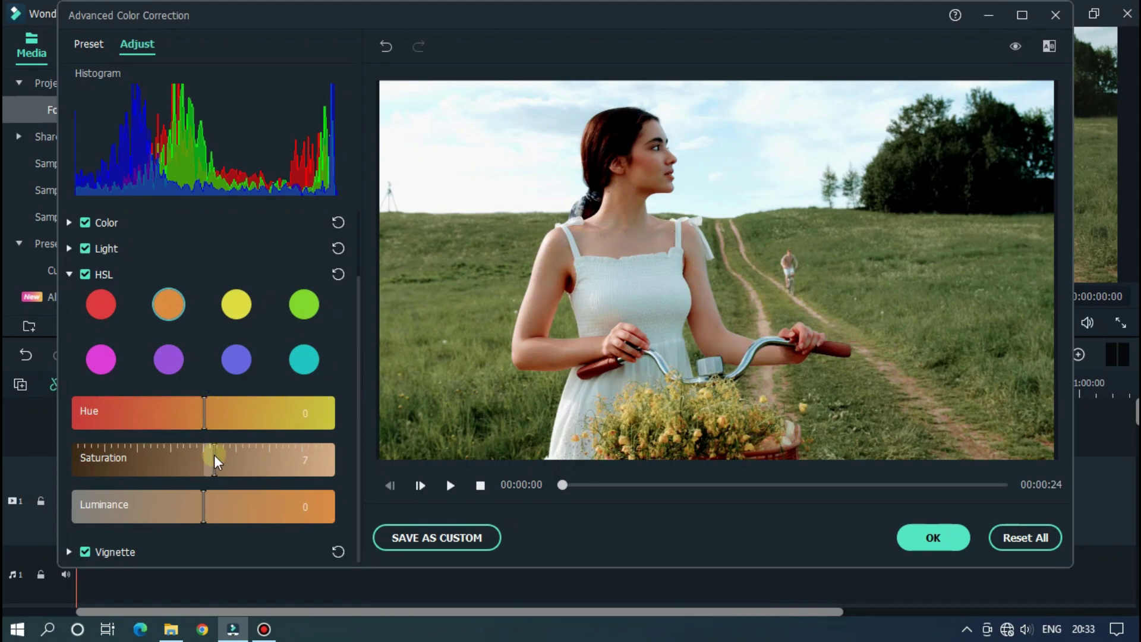
{"action": "left_click", "coordinate": [212, 504]}
{"action": "left_click_drag", "start_coordinate": [216, 502], "coordinate": [209, 500]}
Set yellow HSL tones to Hue 39, Saturation 23, Luminance 29, then select the green swatch
{"action": "left_click", "coordinate": [240, 307]}
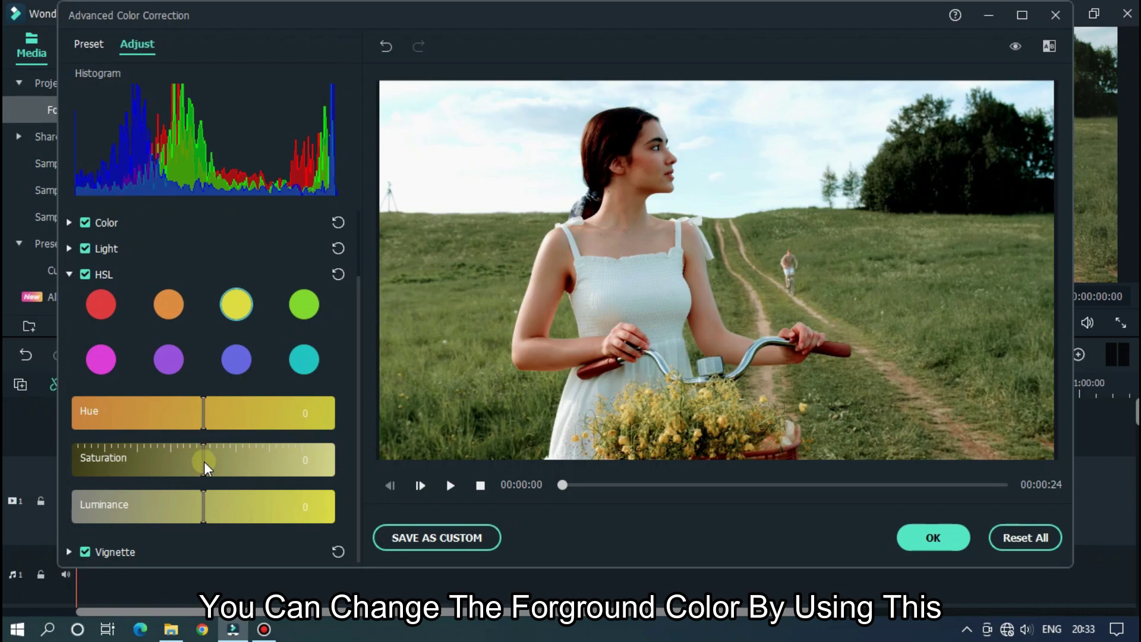
{"action": "left_click_drag", "start_coordinate": [210, 461], "coordinate": [234, 458]}
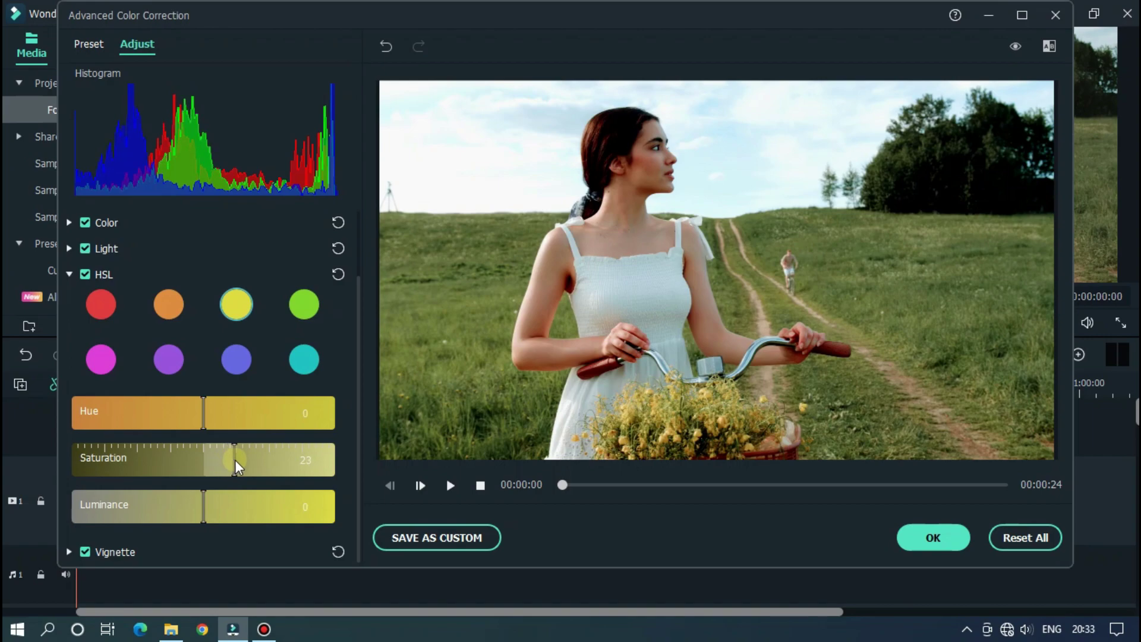
{"action": "left_click_drag", "start_coordinate": [196, 505], "coordinate": [242, 502]}
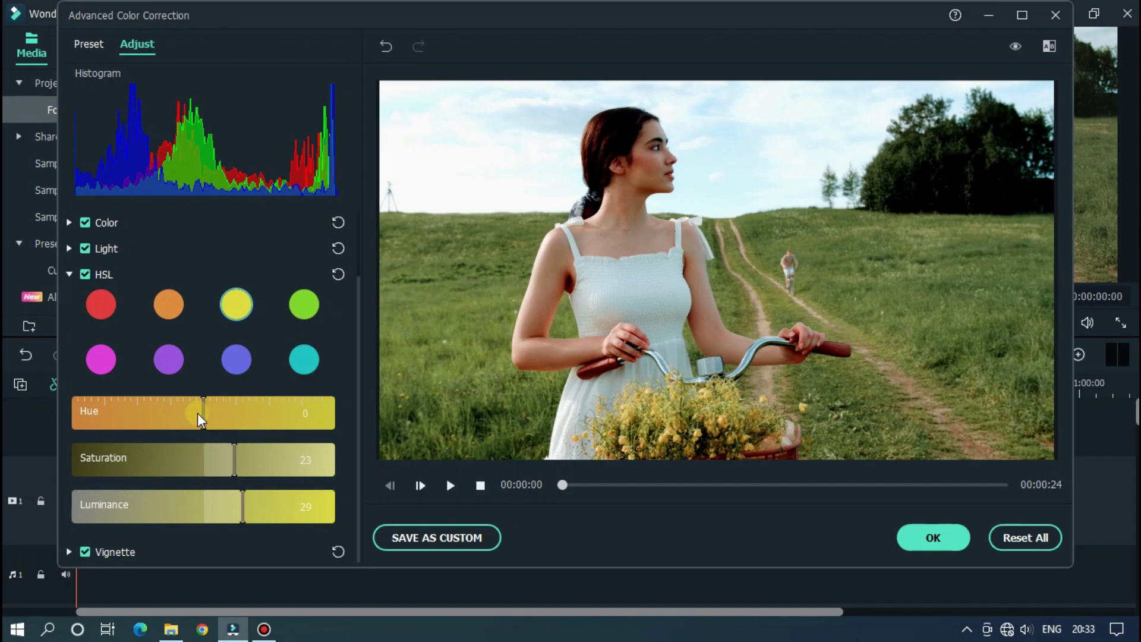
{"action": "left_click_drag", "start_coordinate": [198, 413], "coordinate": [255, 411]}
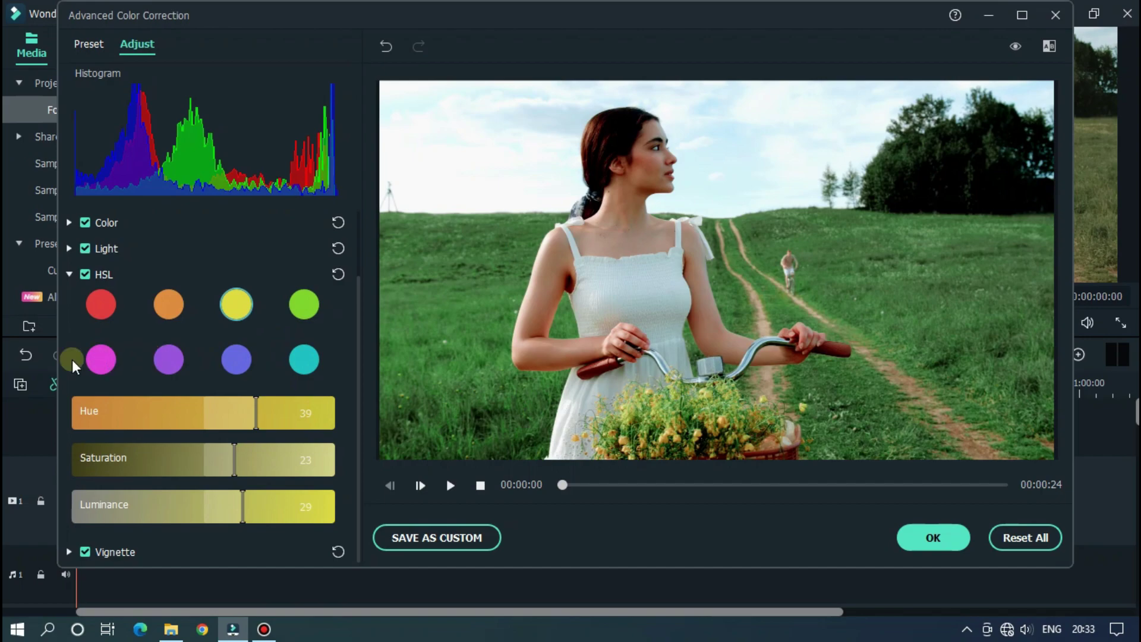
{"action": "left_click", "coordinate": [299, 310]}
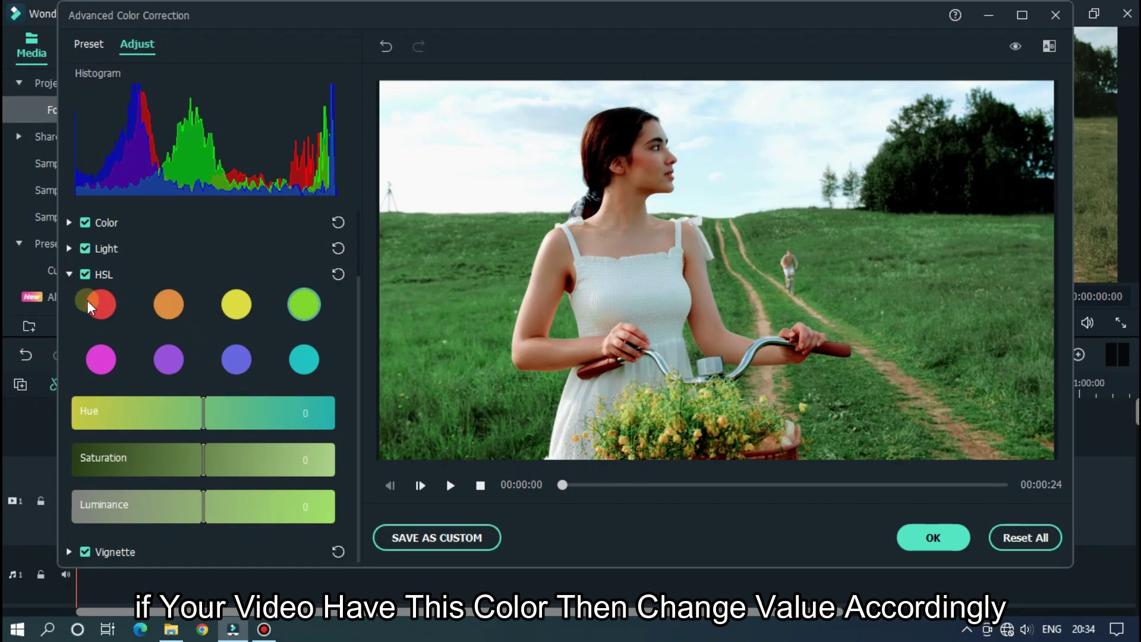
Apply a vignette with Amount -54, Feather 65, Exposure 2 and Highlight 68, size kept at 100
{"action": "left_click", "coordinate": [70, 274]}
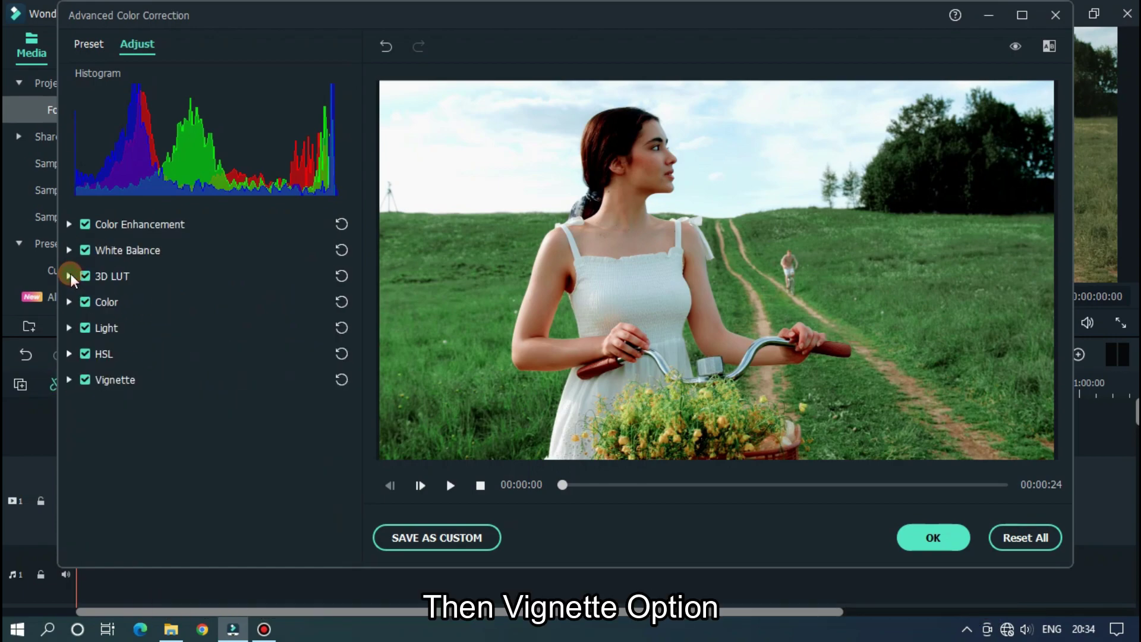
{"action": "left_click", "coordinate": [69, 379]}
{"action": "scroll", "coordinate": [226, 373], "scroll_direction": "down", "scroll_amount": 2}
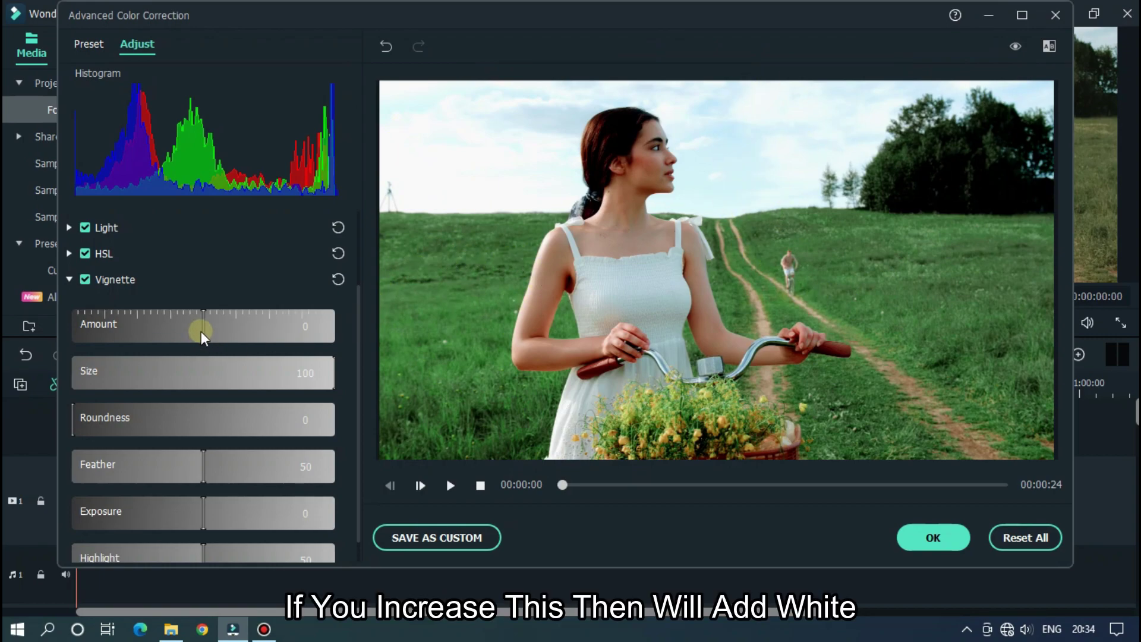
{"action": "left_click_drag", "start_coordinate": [200, 330], "coordinate": [277, 322]}
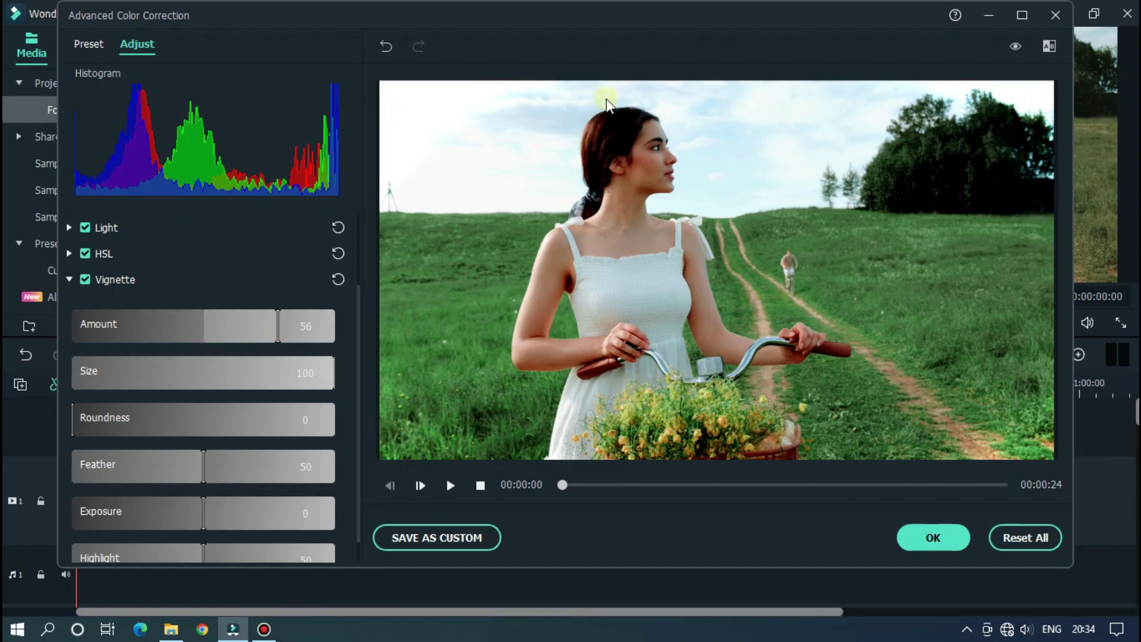
{"action": "left_click_drag", "start_coordinate": [269, 326], "coordinate": [156, 323]}
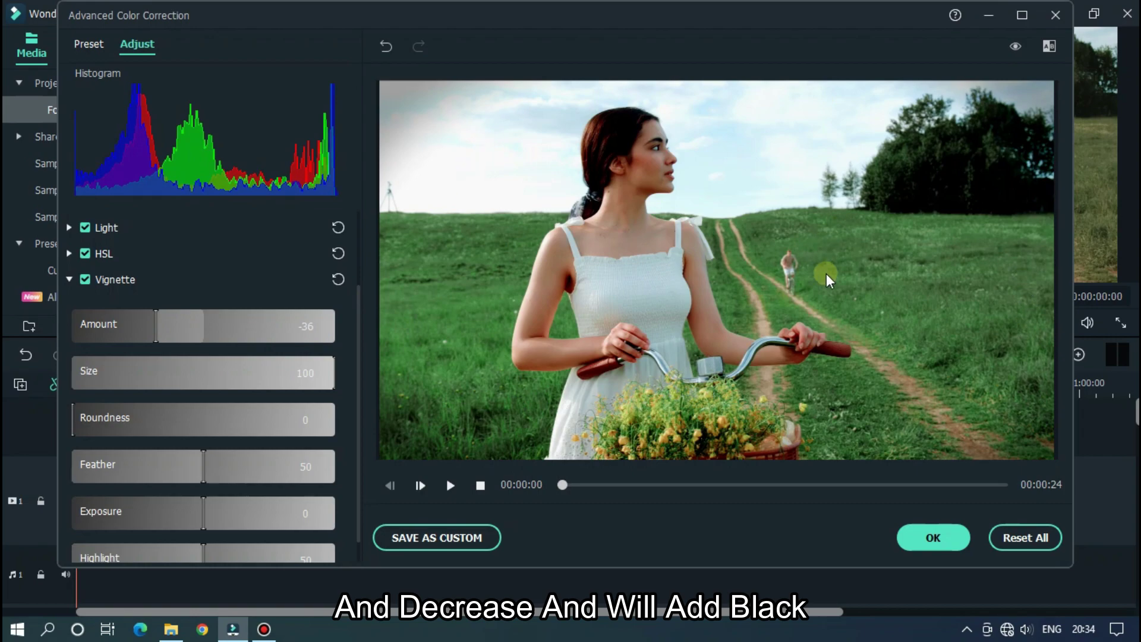
{"action": "left_click_drag", "start_coordinate": [136, 334], "coordinate": [127, 326]}
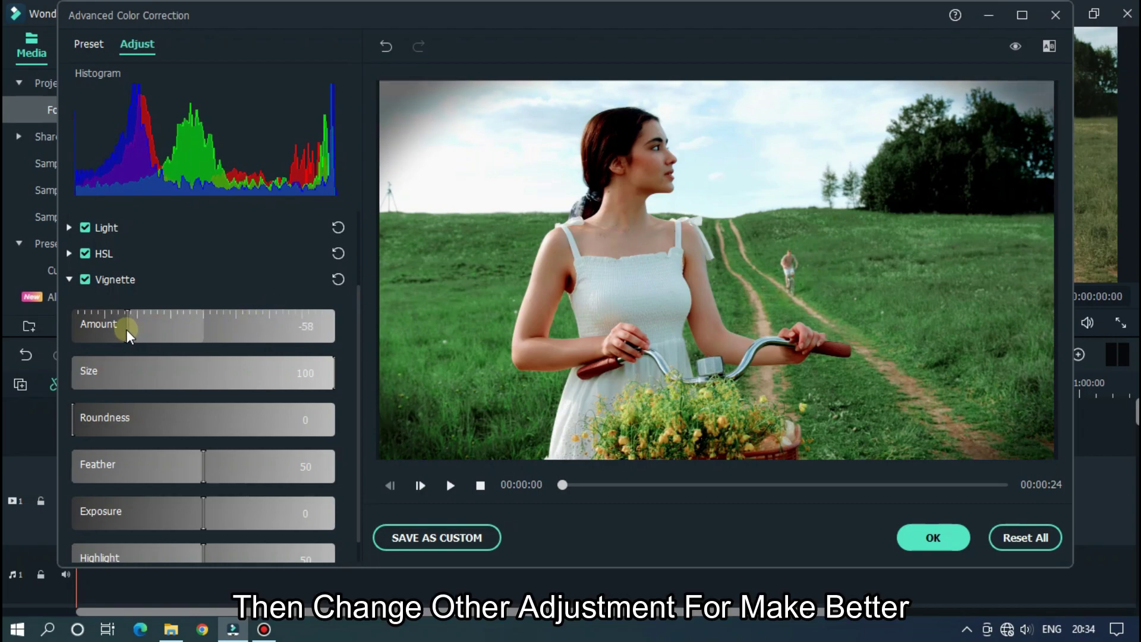
{"action": "left_click_drag", "start_coordinate": [115, 372], "coordinate": [264, 370]}
{"action": "double_click", "coordinate": [263, 370]}
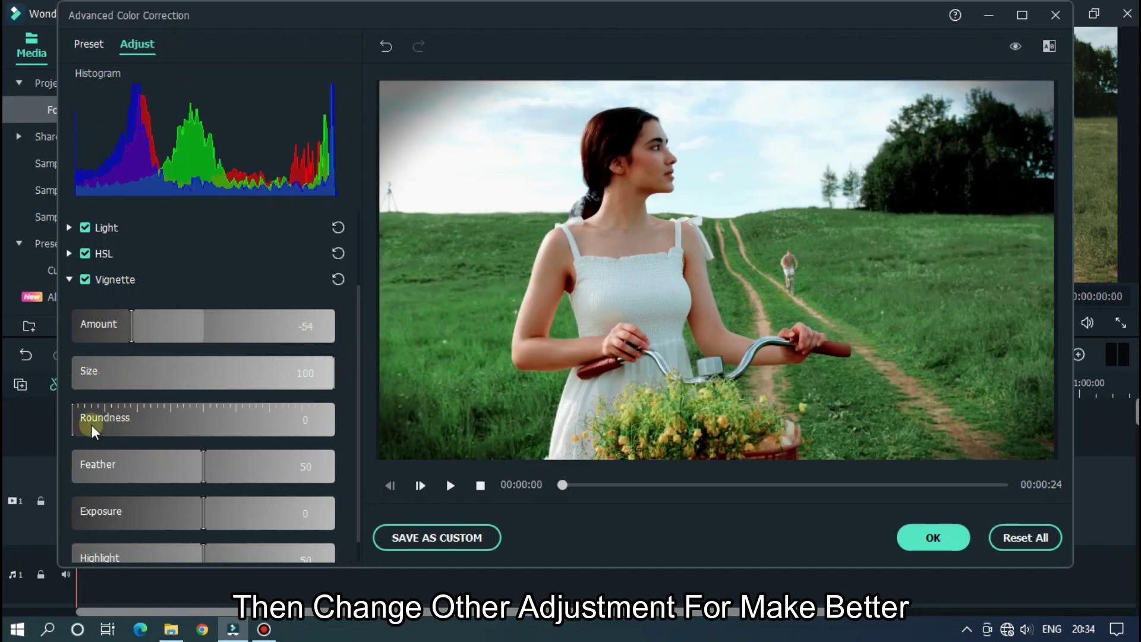
{"action": "mouse_move", "coordinate": [225, 468]}
{"action": "left_mouse_down"}
{"action": "mouse_move", "coordinate": [245, 461]}
{"action": "mouse_move", "coordinate": [191, 484]}
{"action": "mouse_move", "coordinate": [209, 484]}
{"action": "left_mouse_up"}
{"action": "scroll", "coordinate": [237, 463], "scroll_direction": "down", "scroll_amount": 1}
{"action": "left_click_drag", "start_coordinate": [205, 534], "coordinate": [248, 539]}
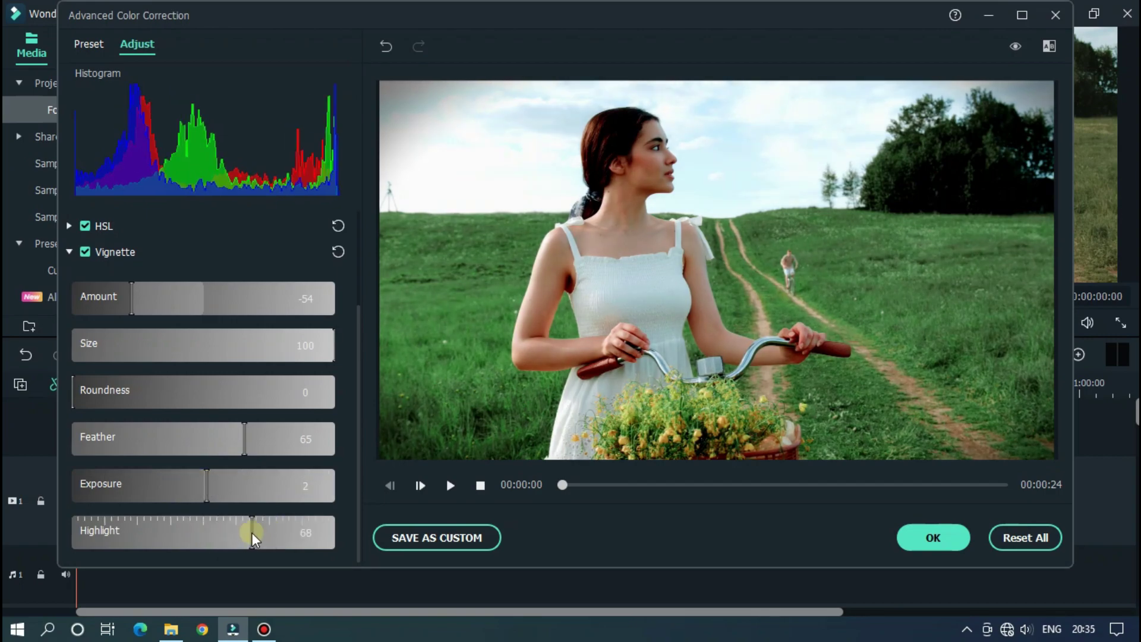
{"action": "left_click", "coordinate": [107, 245]}
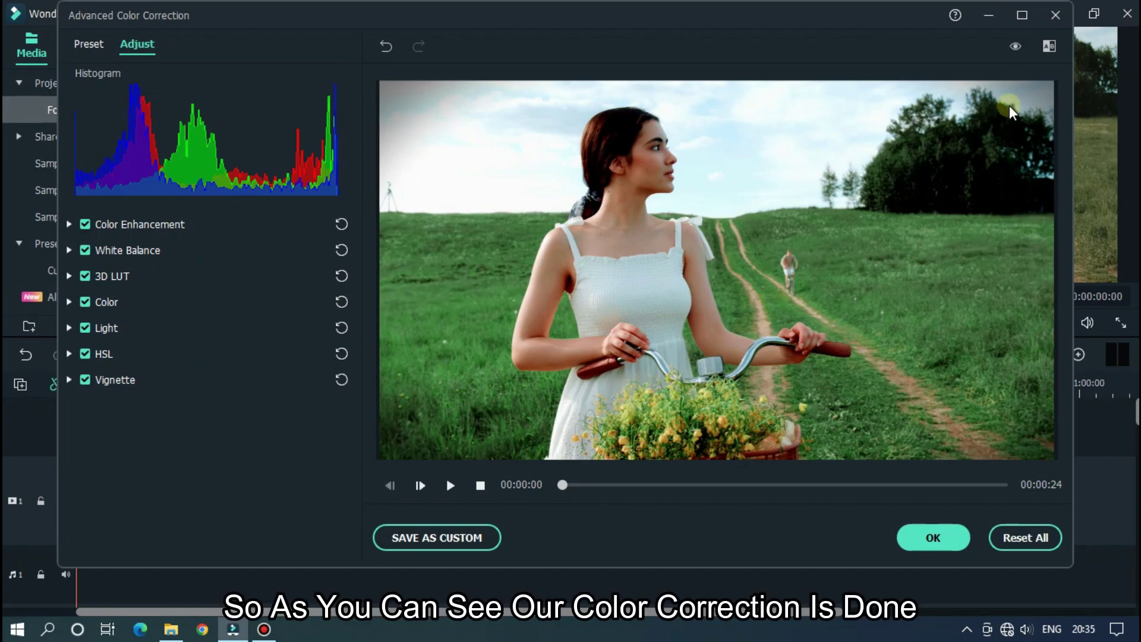
Toggle Show Original twice to compare the uncorrected image with the corrected one
{"action": "left_click", "coordinate": [1016, 47]}
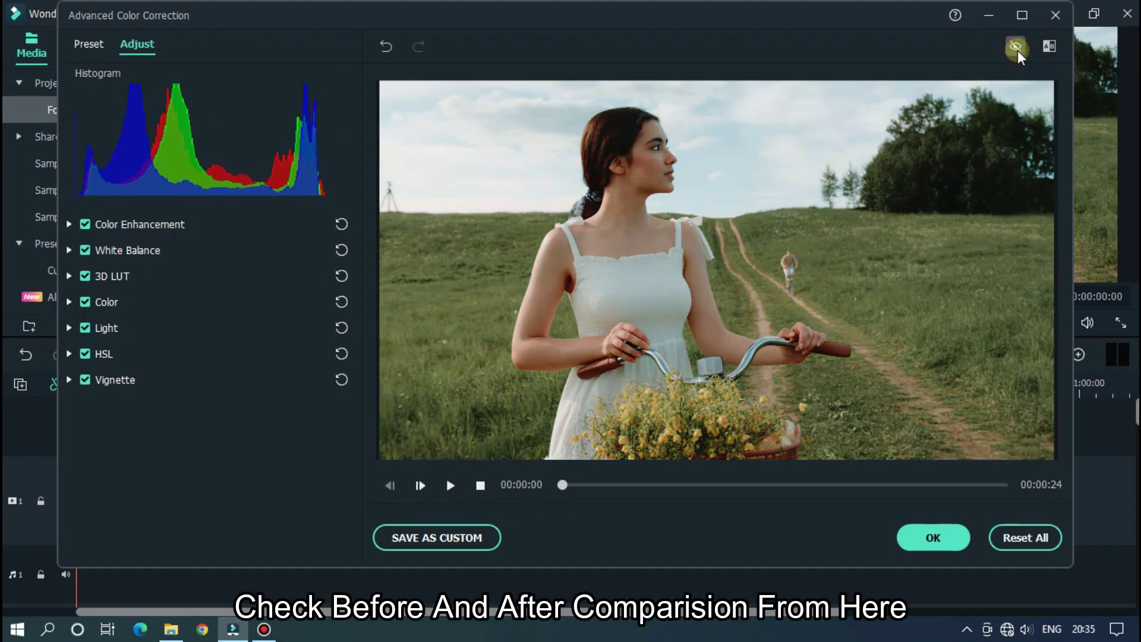
{"action": "left_click", "coordinate": [1017, 49]}
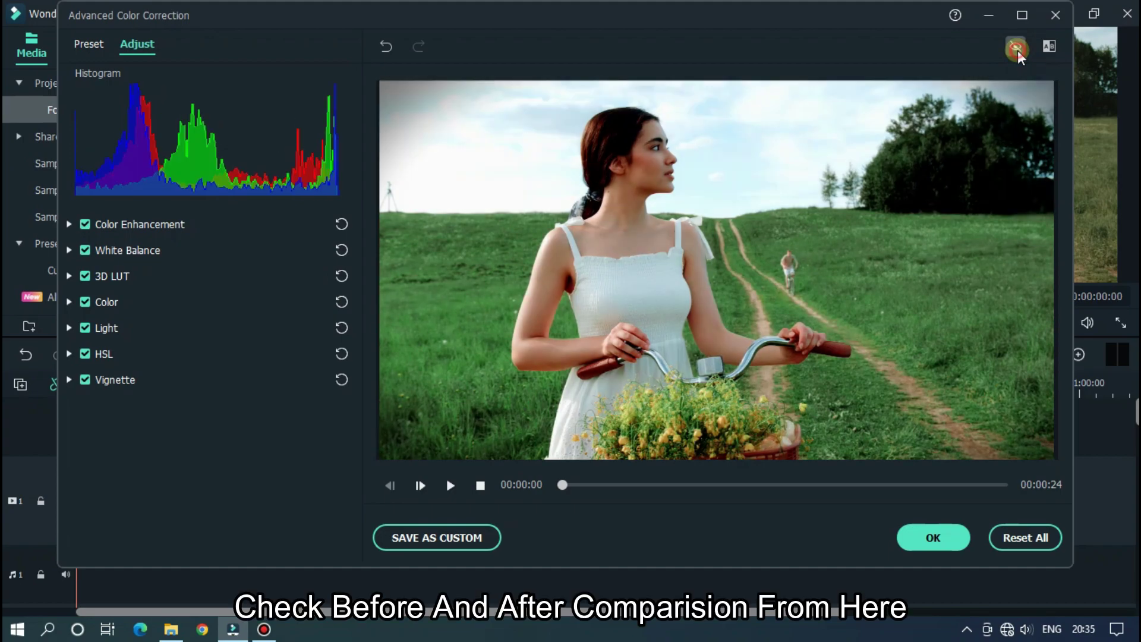
{"action": "left_click", "coordinate": [1017, 50]}
{"action": "left_click", "coordinate": [1017, 50]}
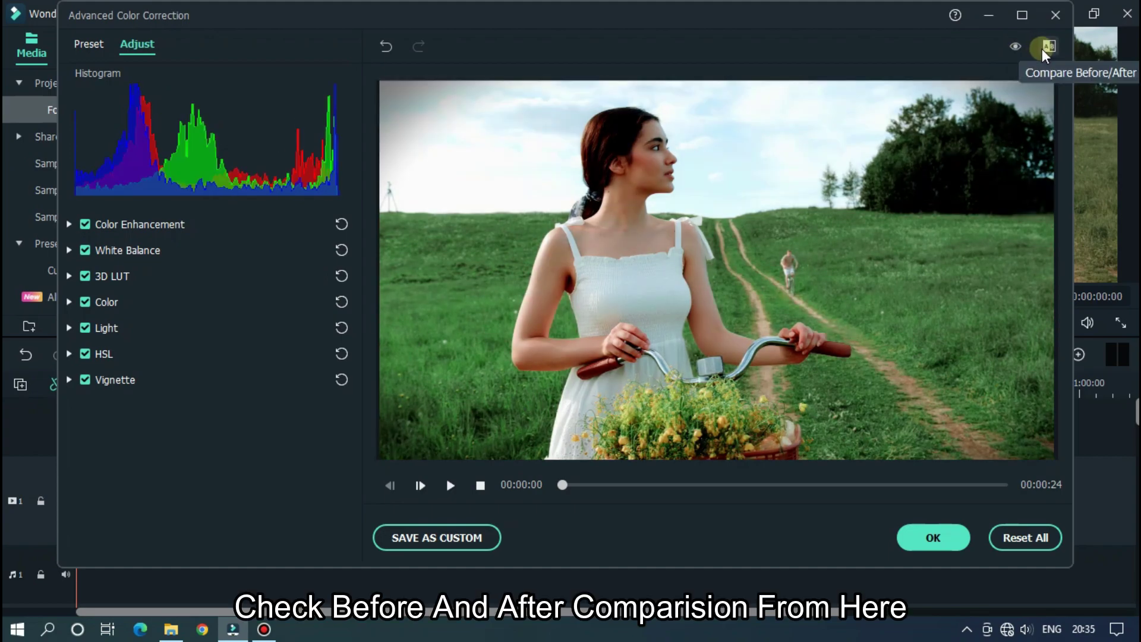
Compare before and after in Side-by-Side, then Left/Right, and finally Top/Bottom split views
{"action": "left_click", "coordinate": [1048, 53]}
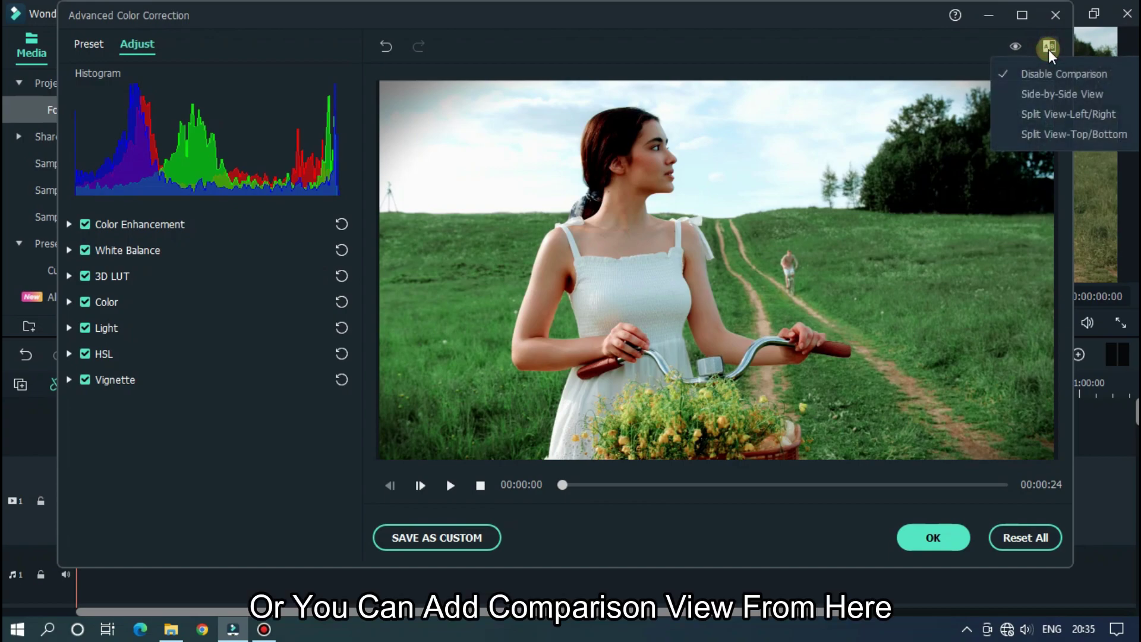
{"action": "left_click", "coordinate": [1036, 96]}
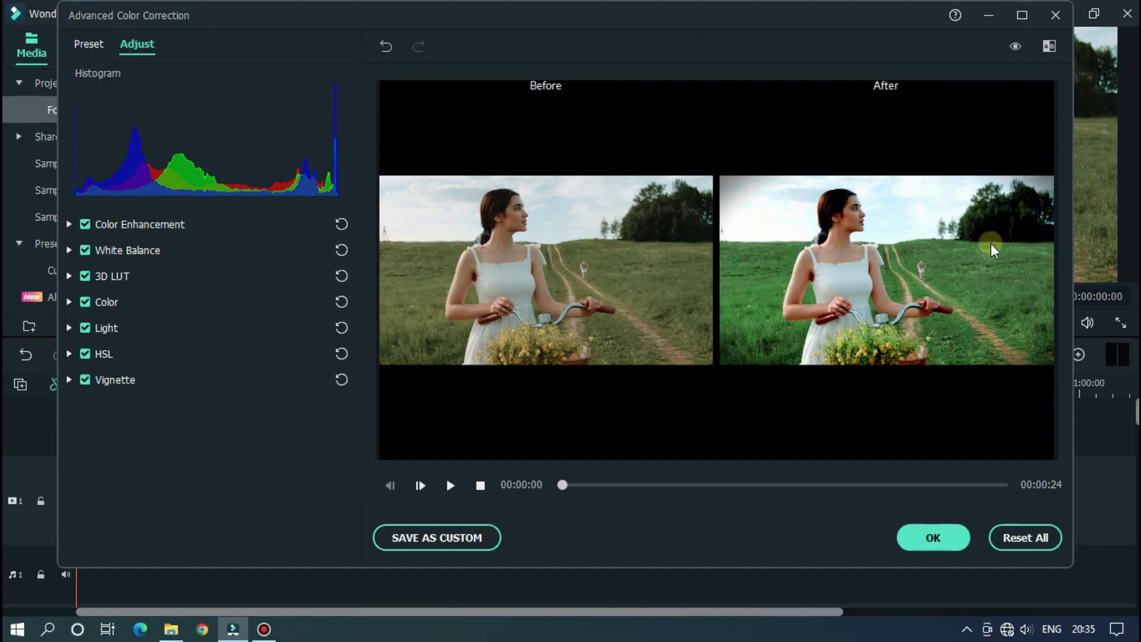
{"action": "left_click", "coordinate": [1049, 46]}
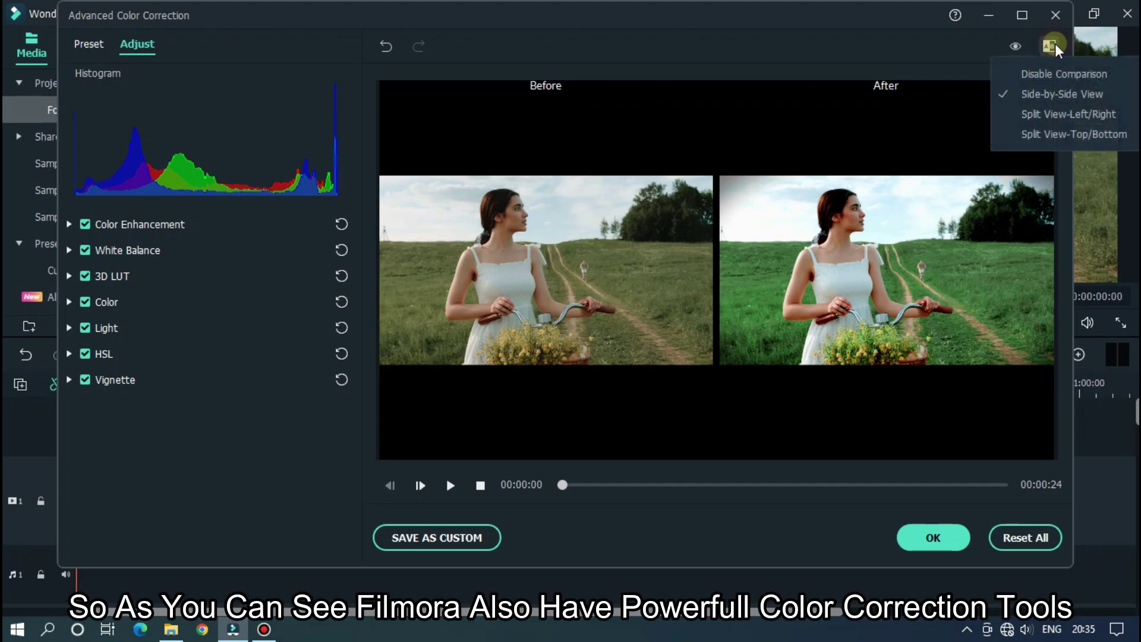
{"action": "left_click", "coordinate": [1061, 113]}
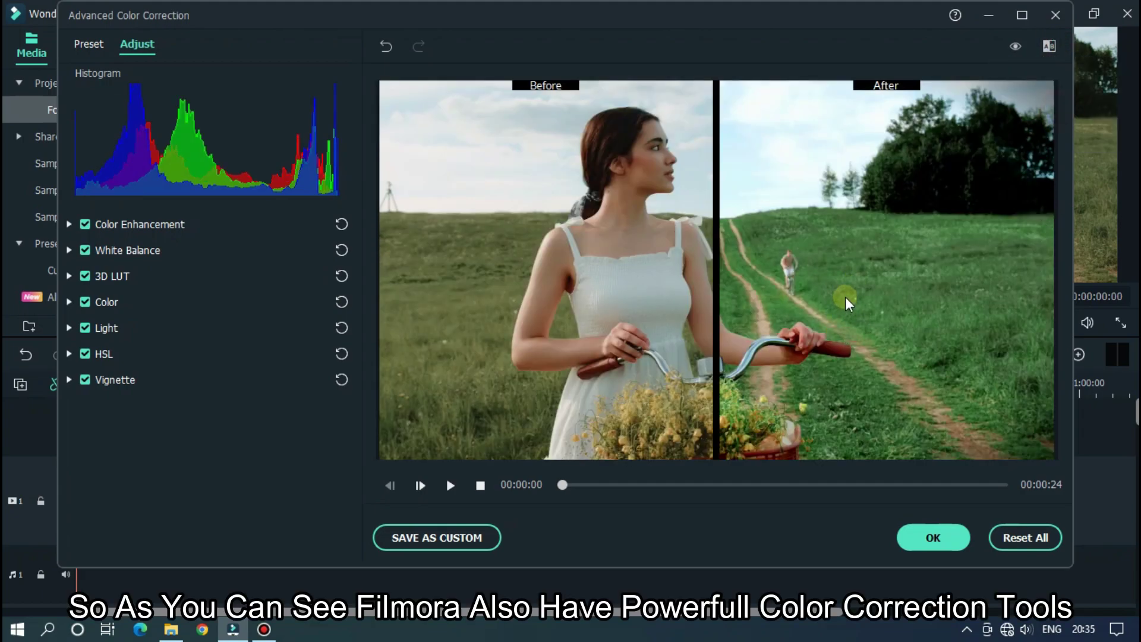
{"action": "left_click", "coordinate": [1046, 47]}
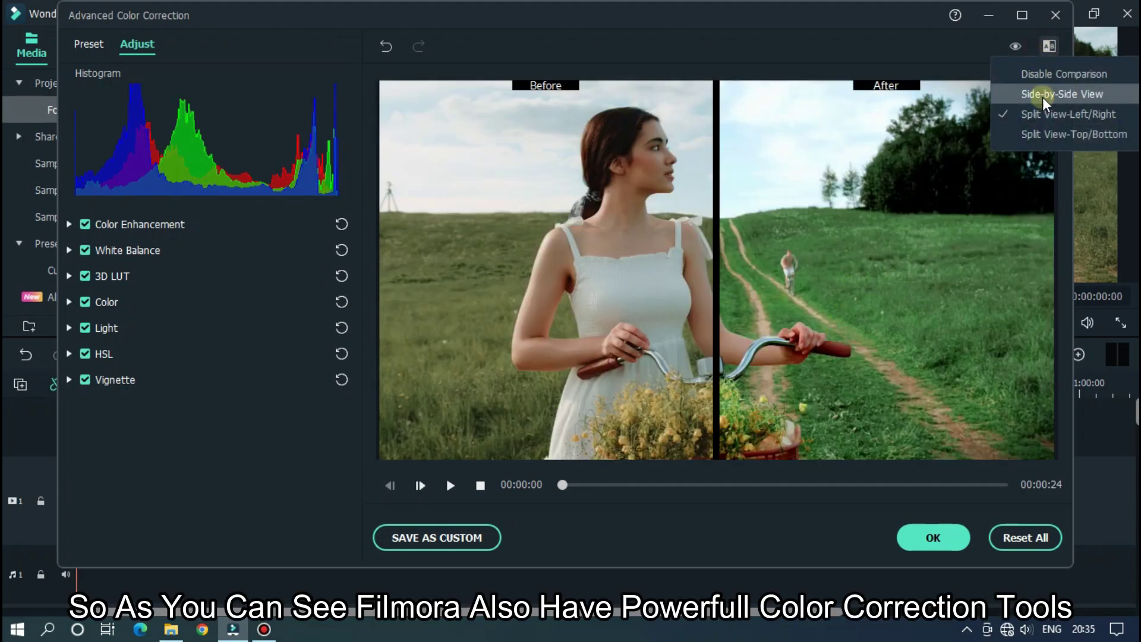
{"action": "left_click", "coordinate": [1046, 134]}
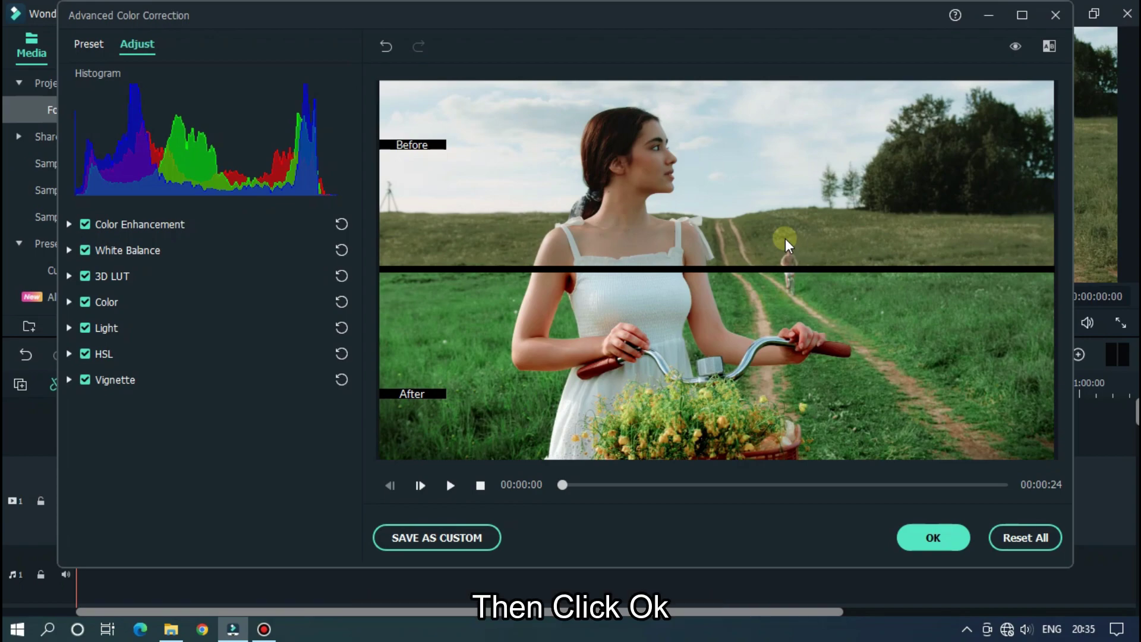
Apply the colour correction, render a preview and play the timeline to about 15 seconds
{"action": "left_click", "coordinate": [931, 537]}
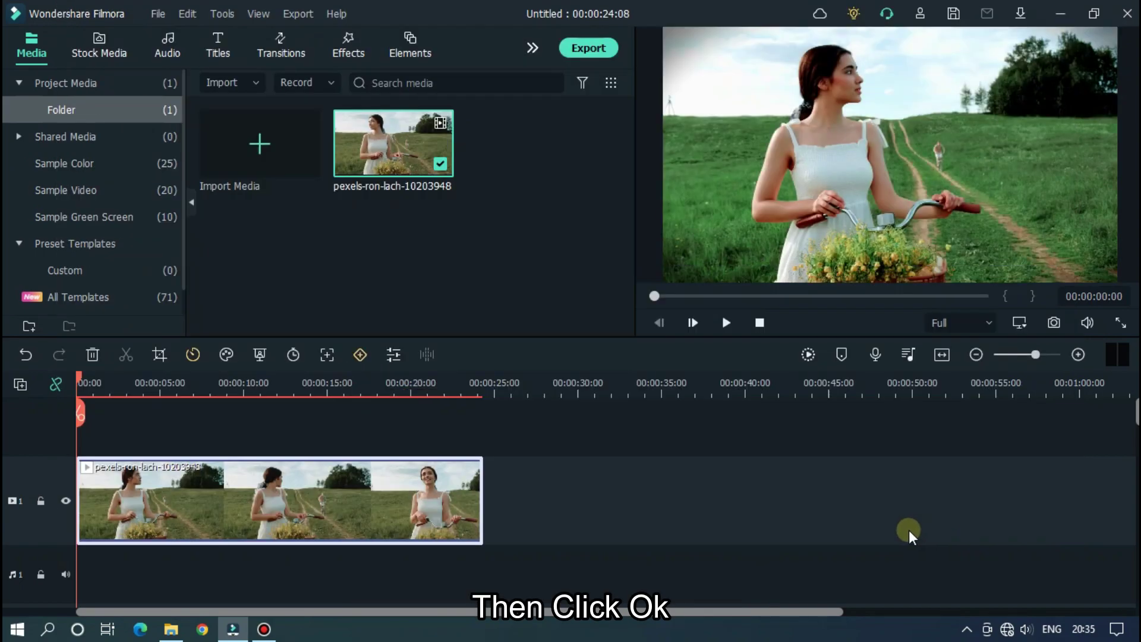
{"action": "left_click", "coordinate": [808, 354]}
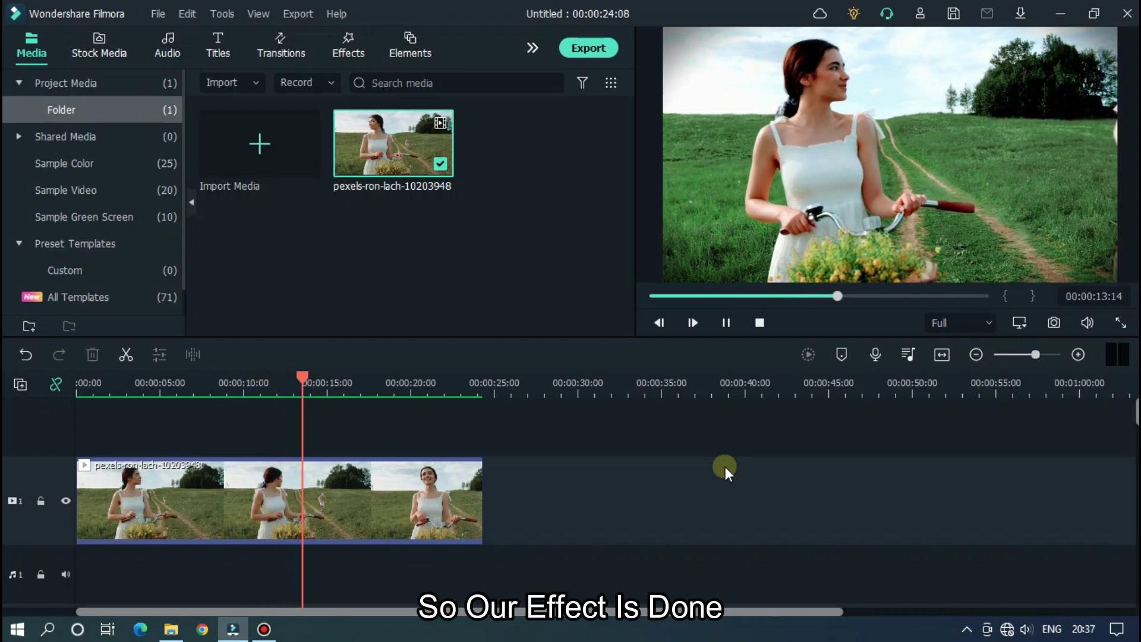
{"action": "key", "text": "space"}
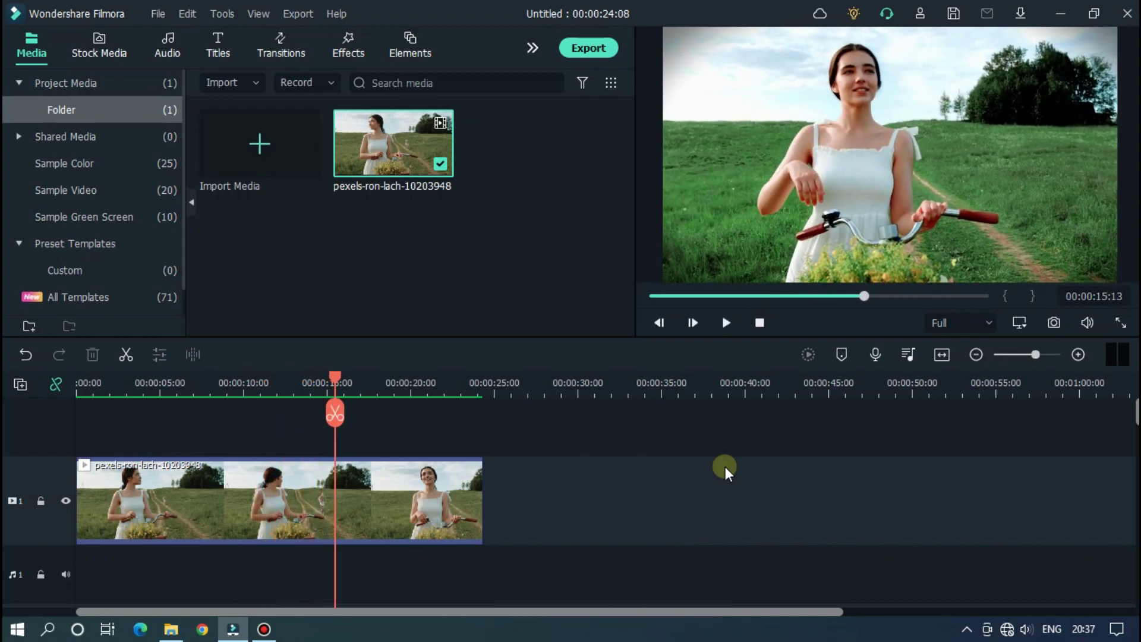
In the MP4 export settings, rename the output file to 'Color Correction'
{"action": "left_click", "coordinate": [598, 56]}
{"action": "triple_click", "coordinate": [690, 122]}
{"action": "type", "text": "Color Correction"}
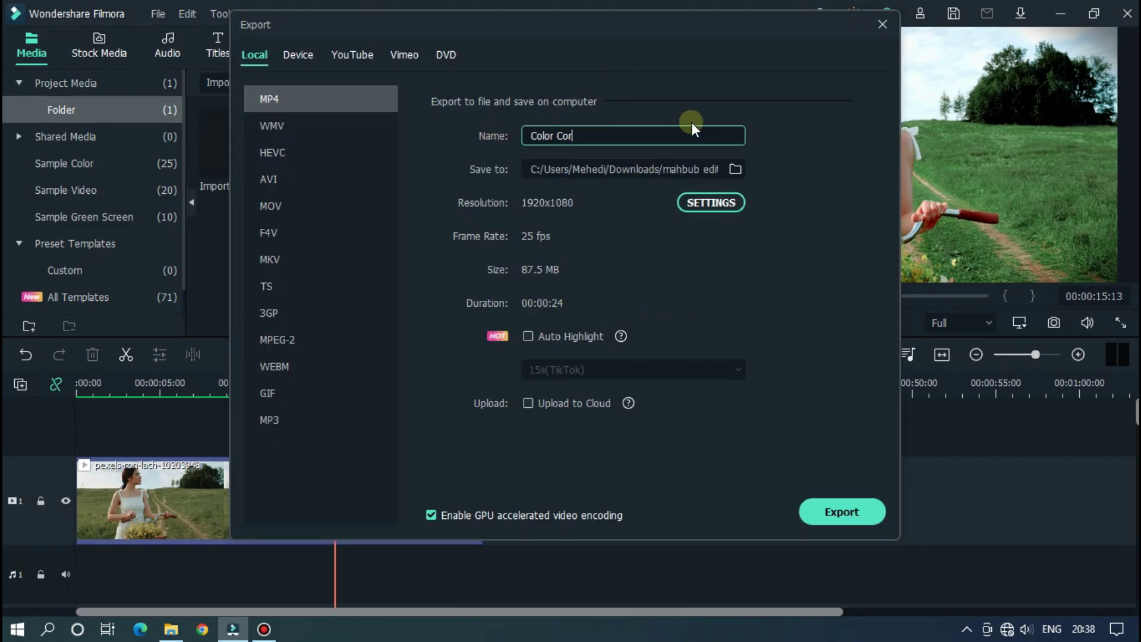